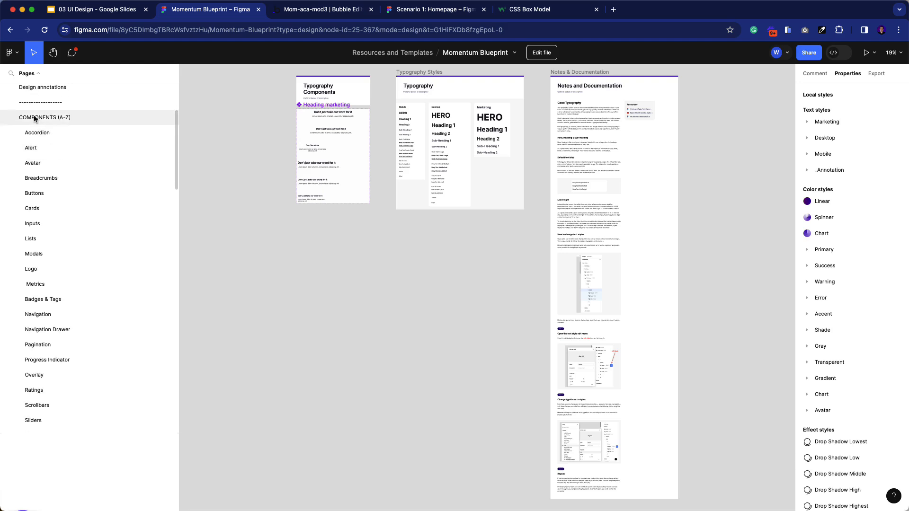
# - View the Accordion, Alert, Avatar, Breadcrumbs and Buttons component pages of the Momentum Blueprint file in order
pyautogui.click(46, 136)
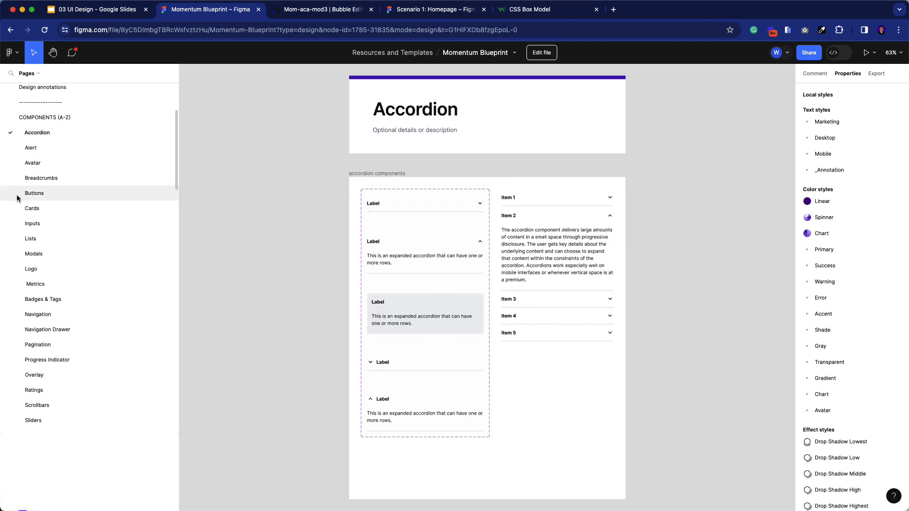
pyautogui.click(40, 153)
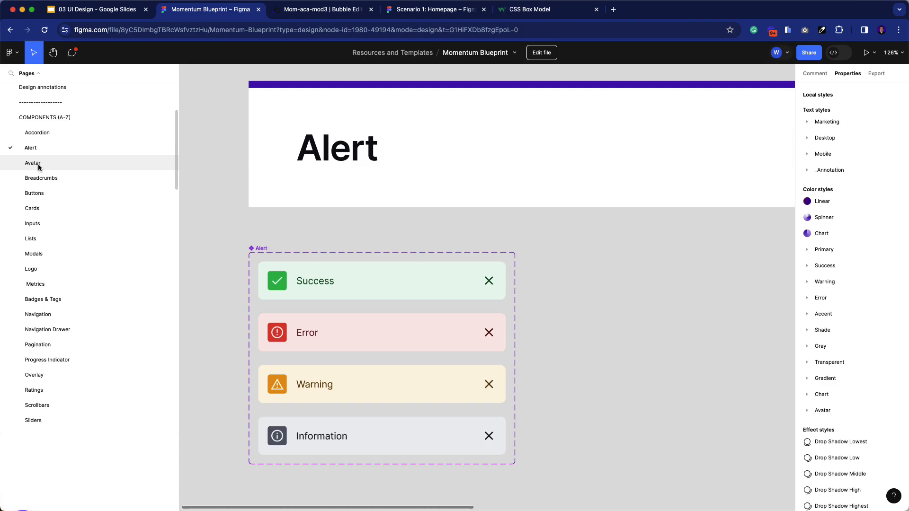
pyautogui.click(38, 166)
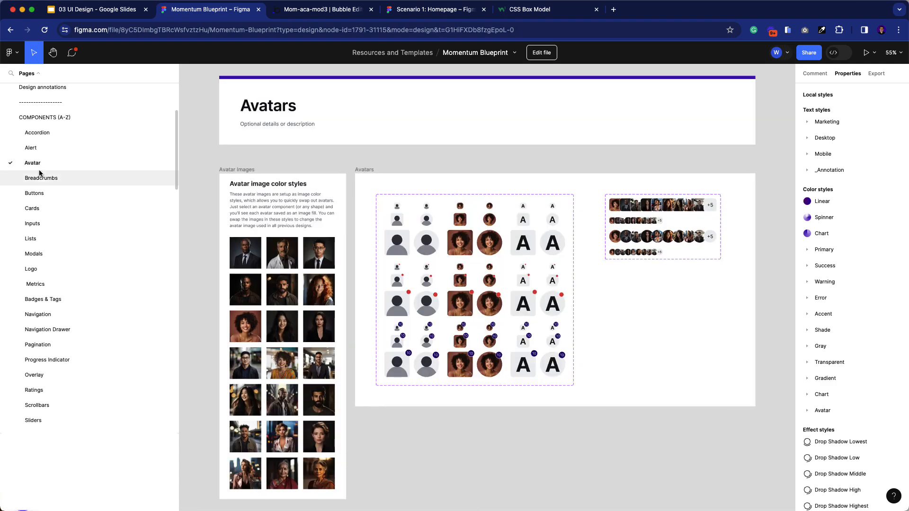
pyautogui.click(39, 177)
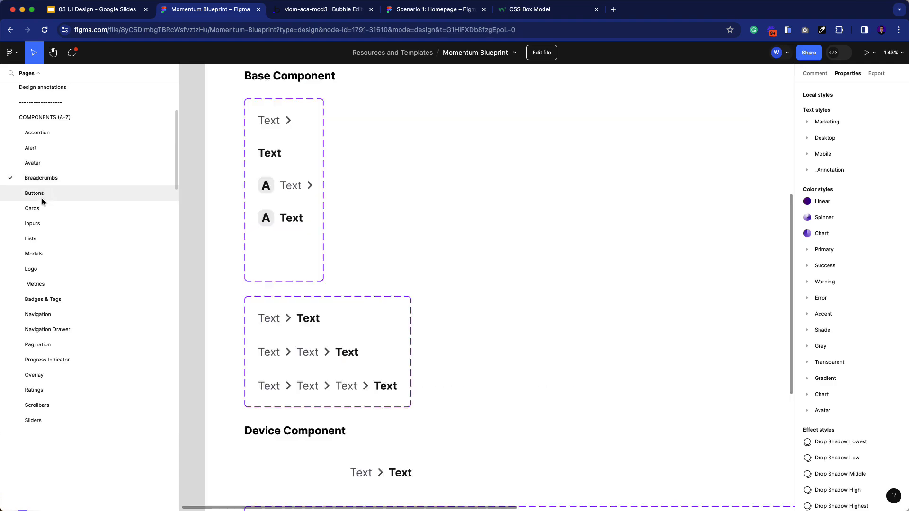
pyautogui.click(41, 199)
# - Examine the multi-use card variants on the Cards page and the list item variants on the Lists page
pyautogui.click(40, 209)
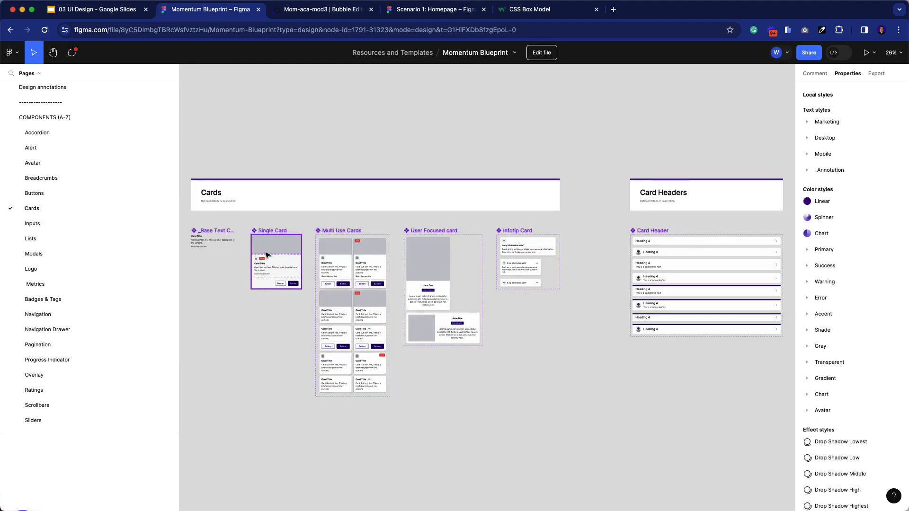
pyautogui.scroll(10, 335, 248)
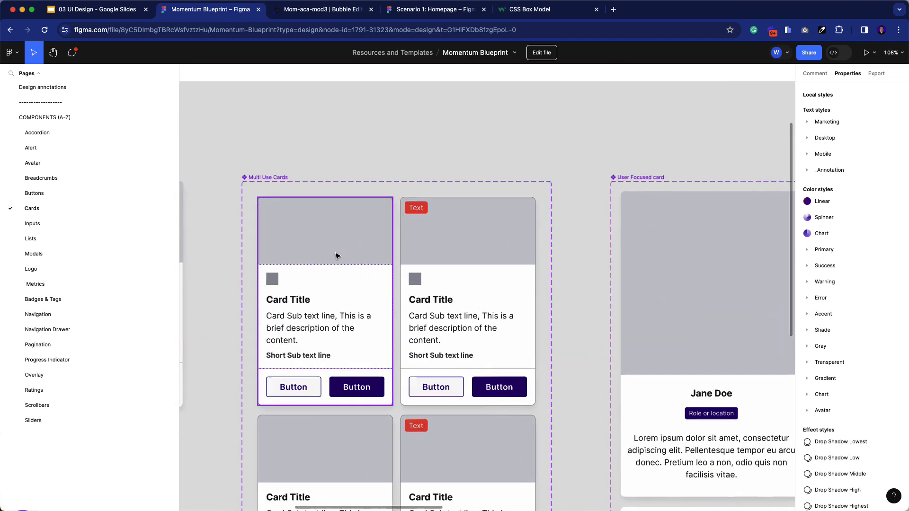
pyautogui.click(38, 237)
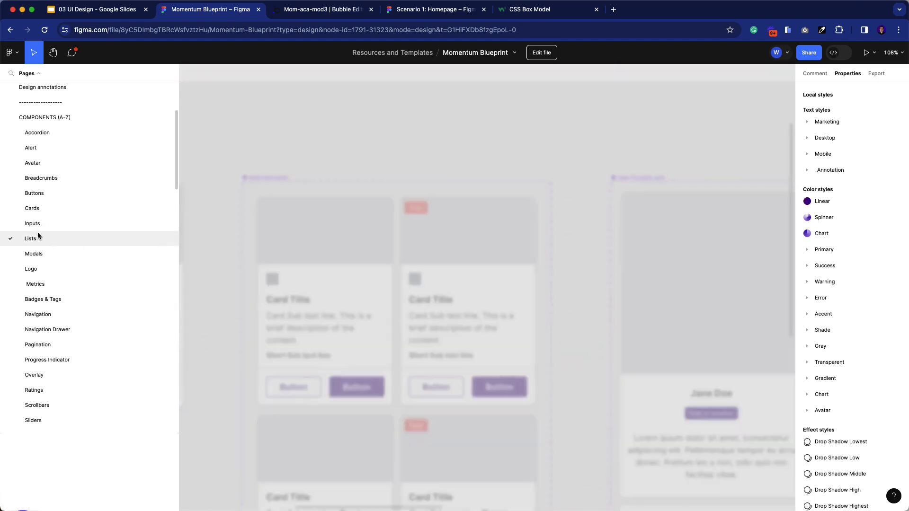
pyautogui.scroll(3, 462, 306)
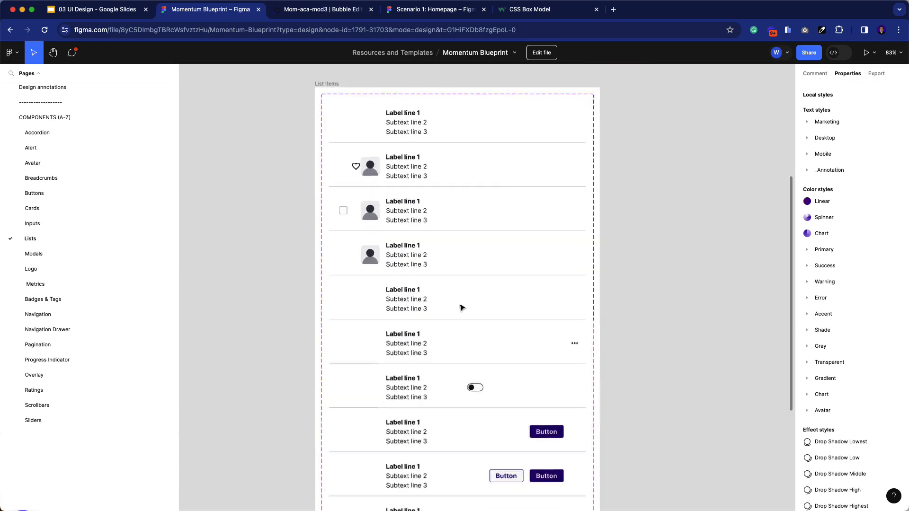
pyautogui.scroll(-6, 463, 307)
pyautogui.scroll(5, 463, 309)
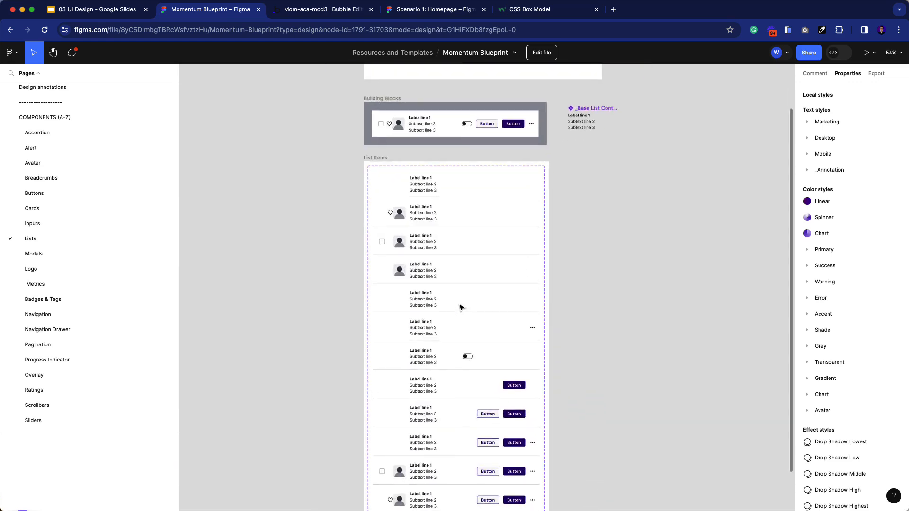
# - Look over the base modal, modal actions and form modals on the Modals page, plus the Logo and Metrics pages
pyautogui.click(50, 251)
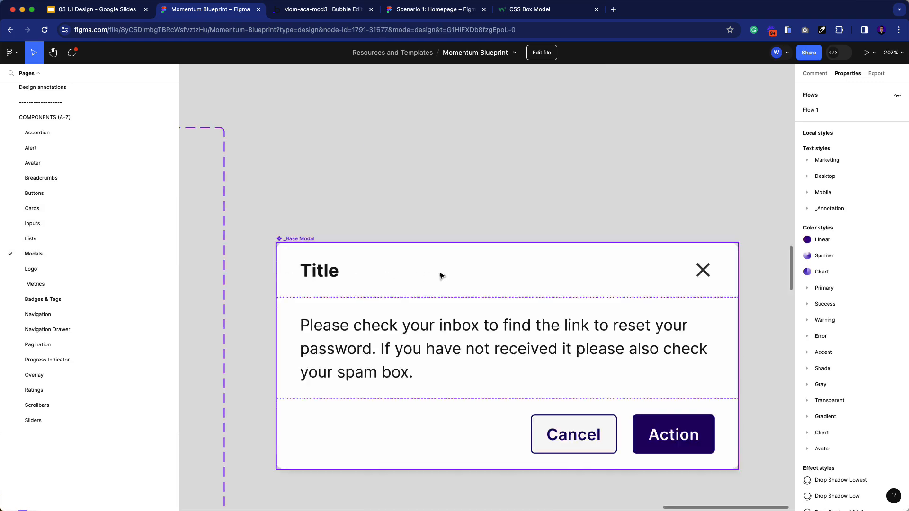
pyautogui.scroll(-5, 365, 260)
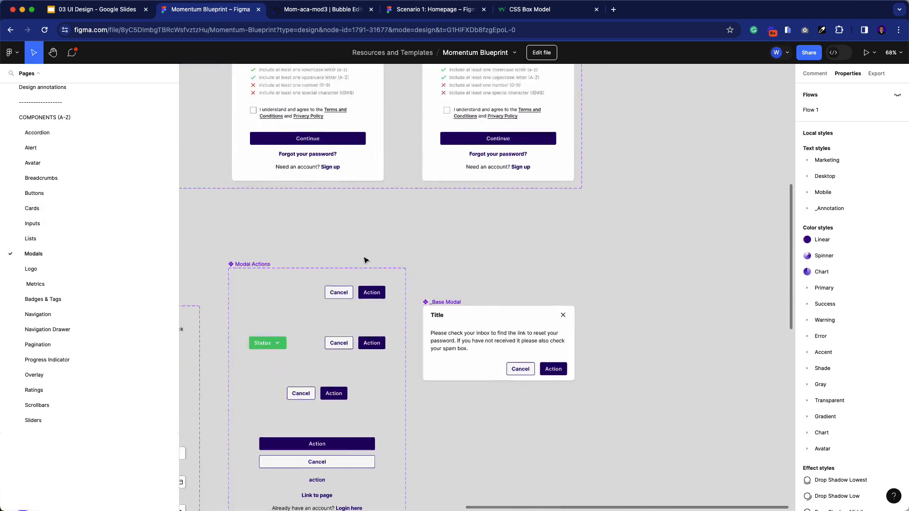
pyautogui.hscroll(-10, 365, 260)
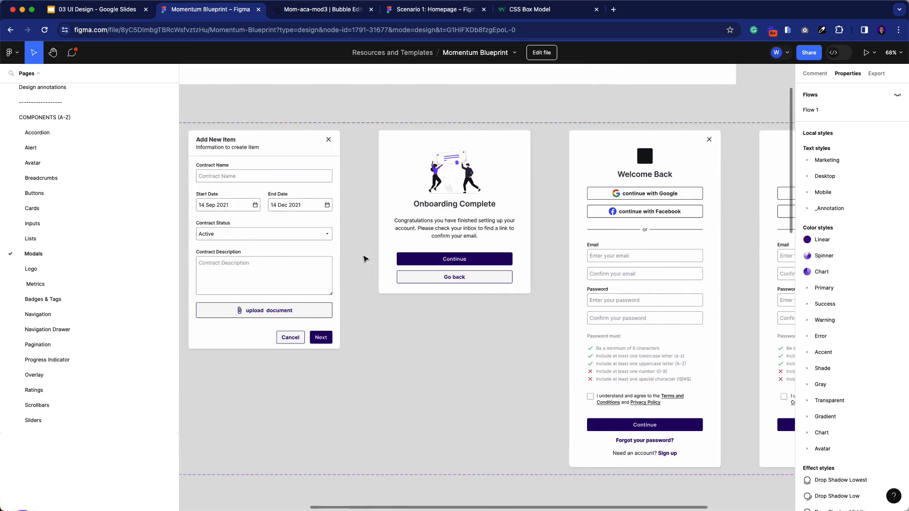
pyautogui.click(67, 270)
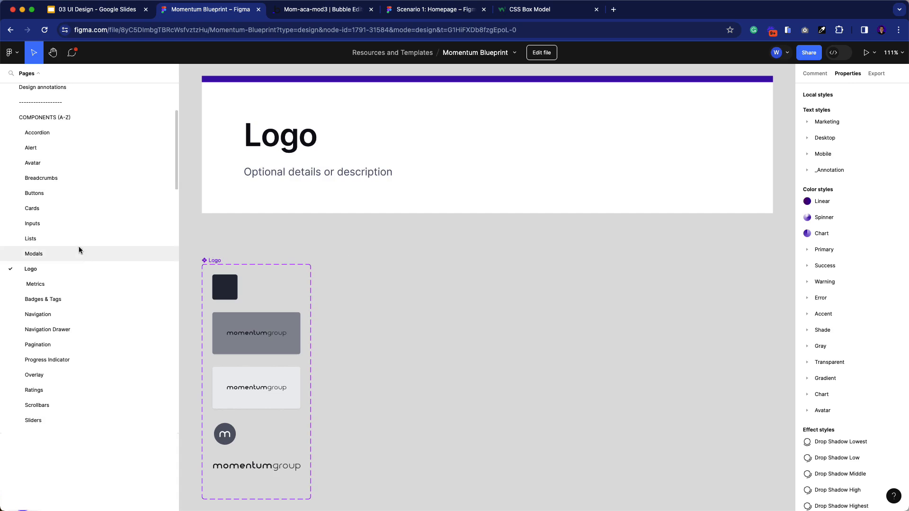
pyautogui.click(66, 285)
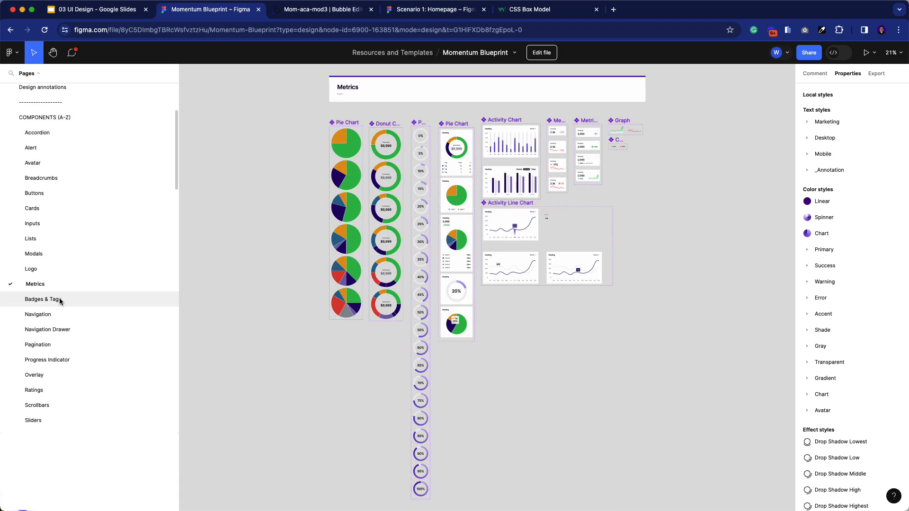
# - Examine the badges, tags and badge use case examples on the Badges & Tags page
pyautogui.click(61, 302)
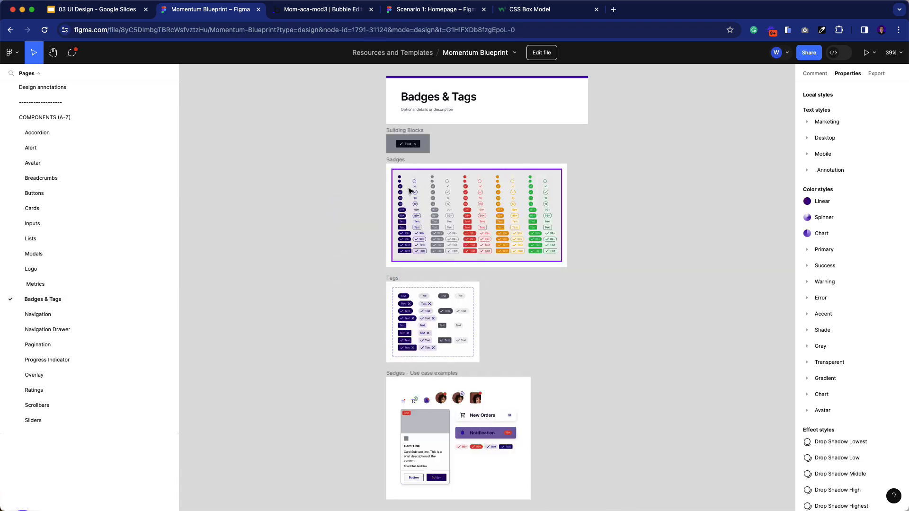
pyautogui.scroll(5, 410, 191)
pyautogui.scroll(3, 410, 190)
pyautogui.scroll(-7, 410, 190)
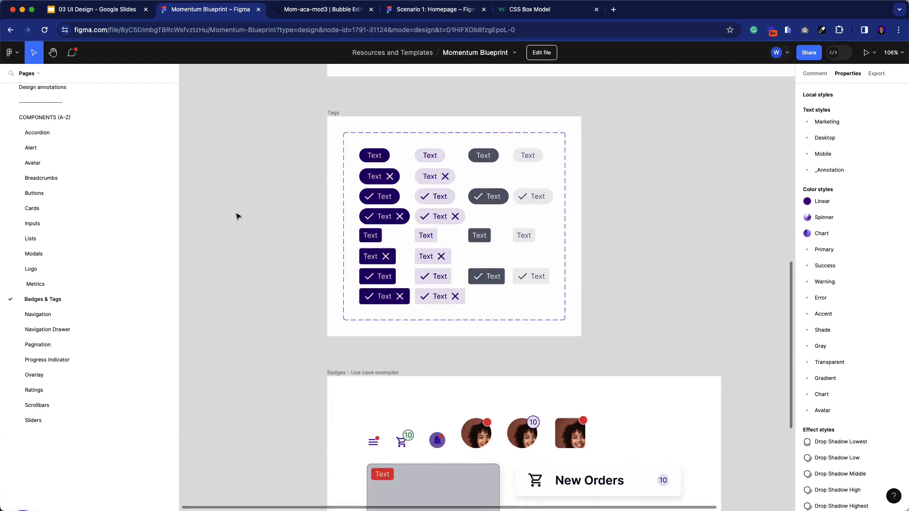
pyautogui.scroll(-5, 608, 299)
pyautogui.scroll(-1, 607, 298)
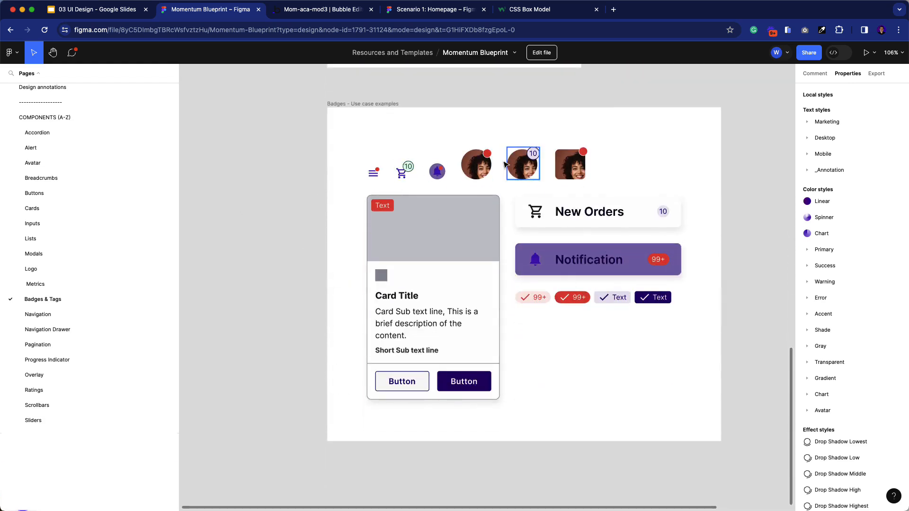
# - Inspect the Marketing Navbar variants on the Navigation page up close
pyautogui.click(38, 315)
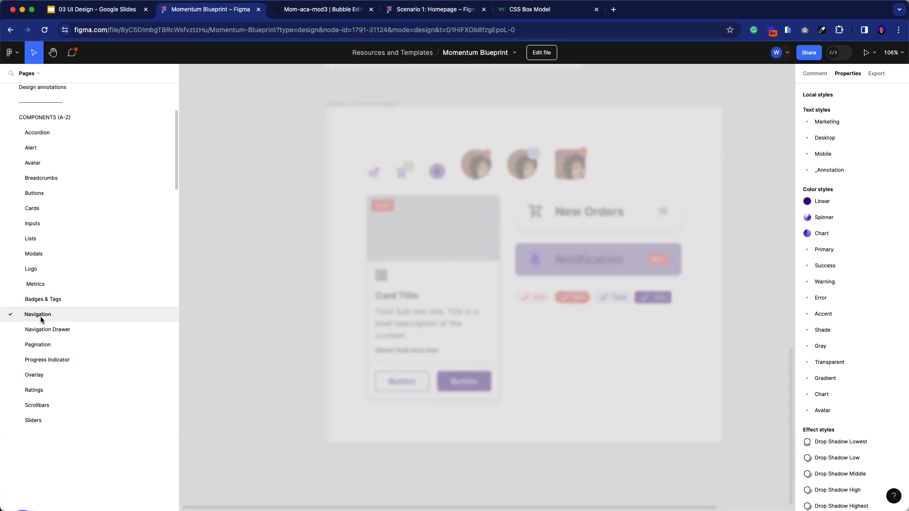
pyautogui.scroll(6, 237, 232)
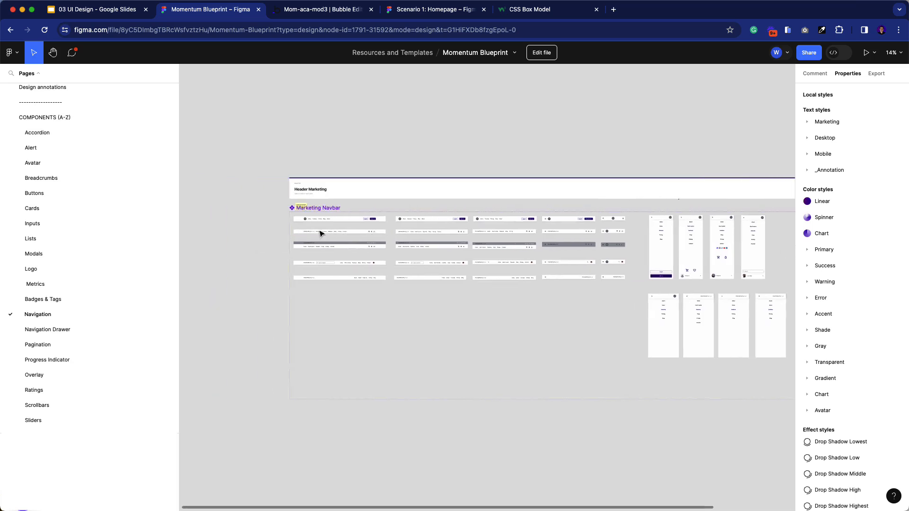
pyautogui.scroll(2, 368, 231)
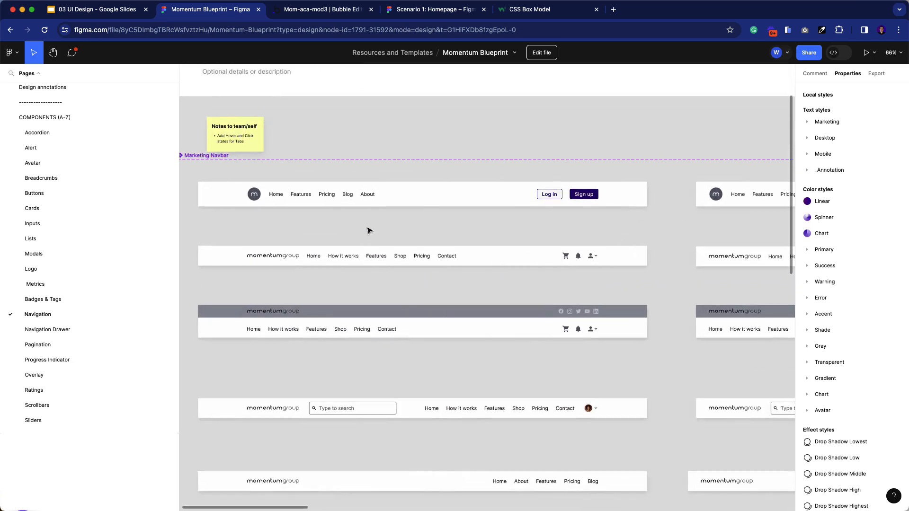
# - Examine the desktop navigation drawer variants on the Navigation Drawer page
pyautogui.click(40, 330)
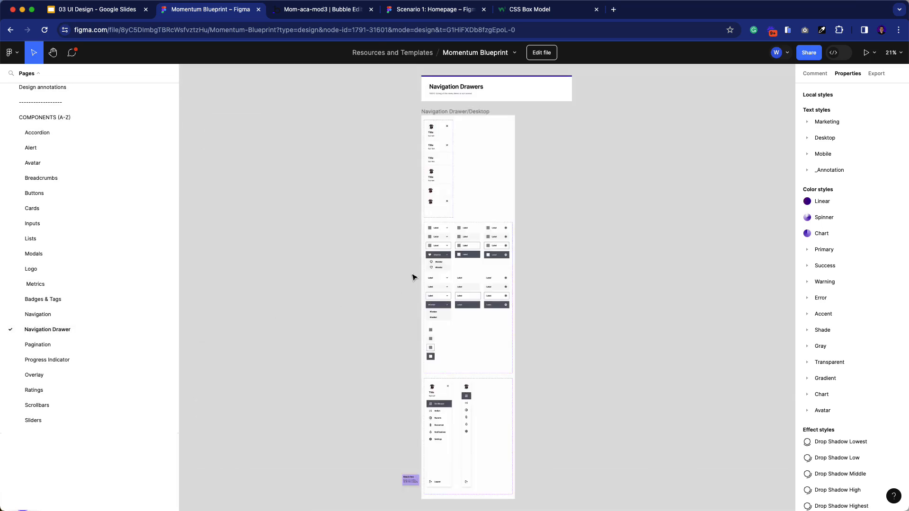
pyautogui.scroll(10, 438, 434)
pyautogui.scroll(-4, 443, 434)
pyautogui.scroll(-6, 443, 434)
pyautogui.scroll(5, 444, 434)
# - Review the pagination layouts and the notes to the team on the Pagination page
pyautogui.click(38, 344)
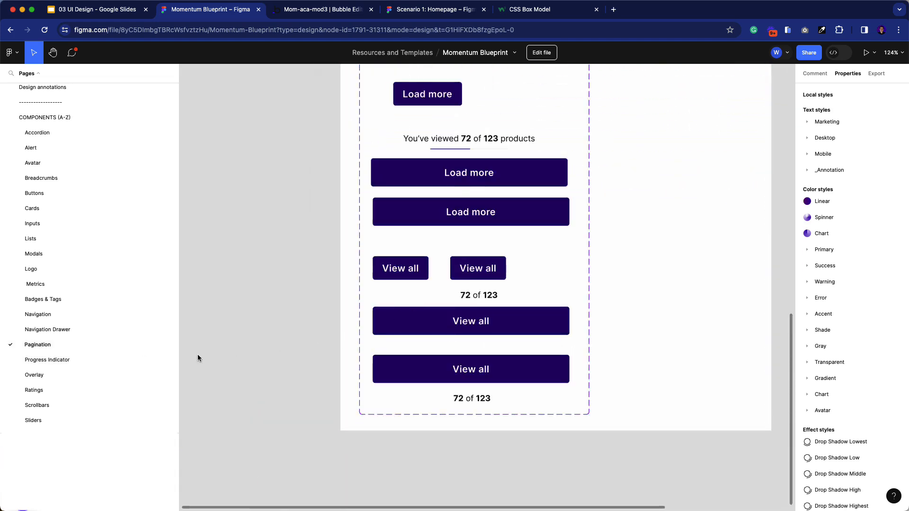
pyautogui.scroll(15, 404, 349)
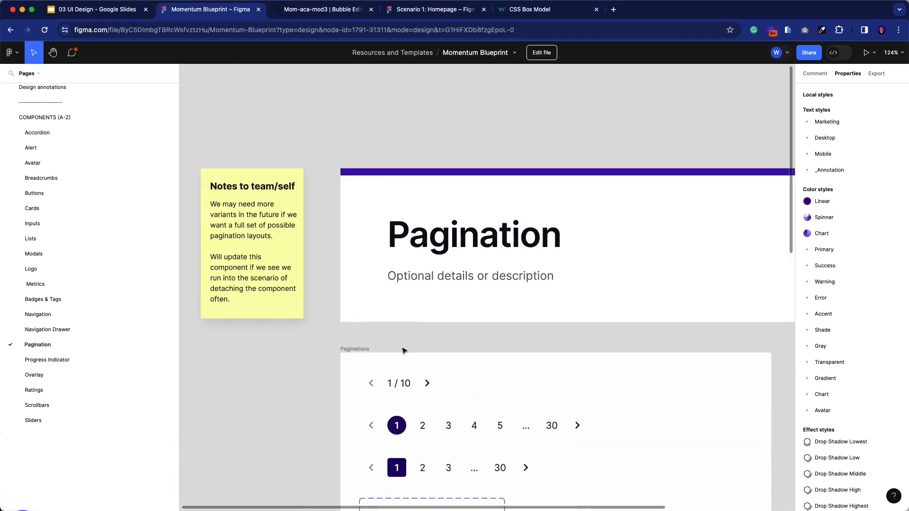
pyautogui.scroll(-5, 404, 350)
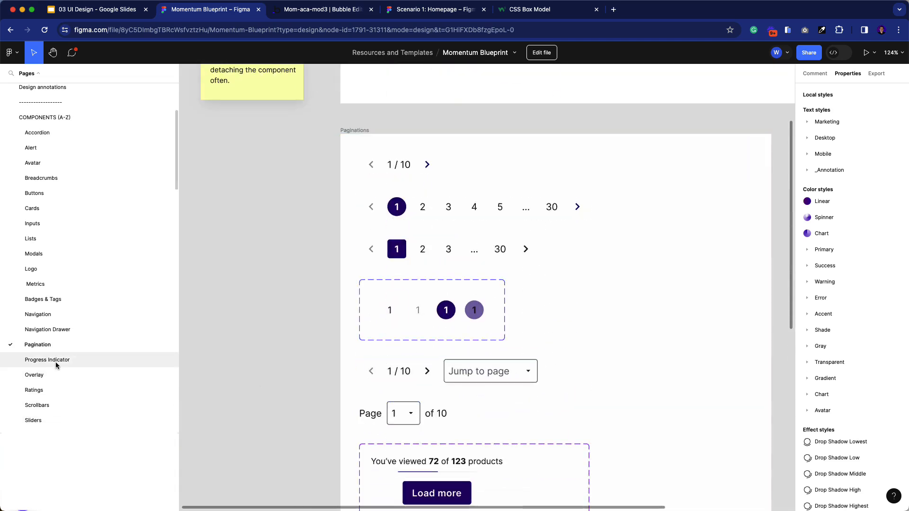
# - View the Progress Indicator page and inspect the properties of the large Overlay component on the Overlay page
pyautogui.click(55, 362)
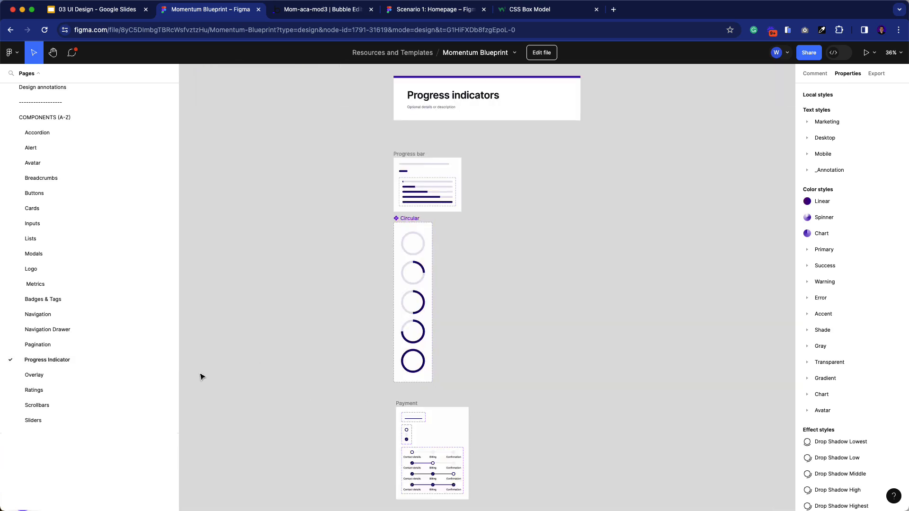
pyautogui.click(34, 375)
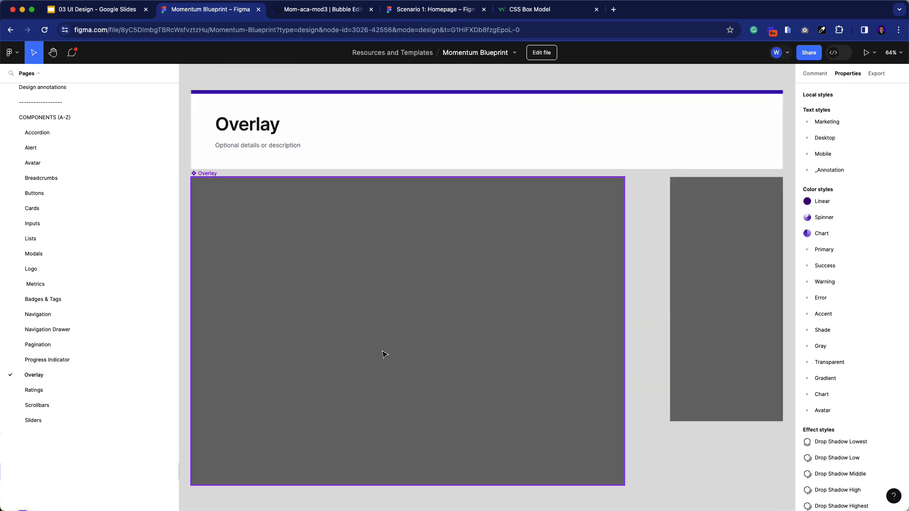
pyautogui.scroll(-5, 383, 355)
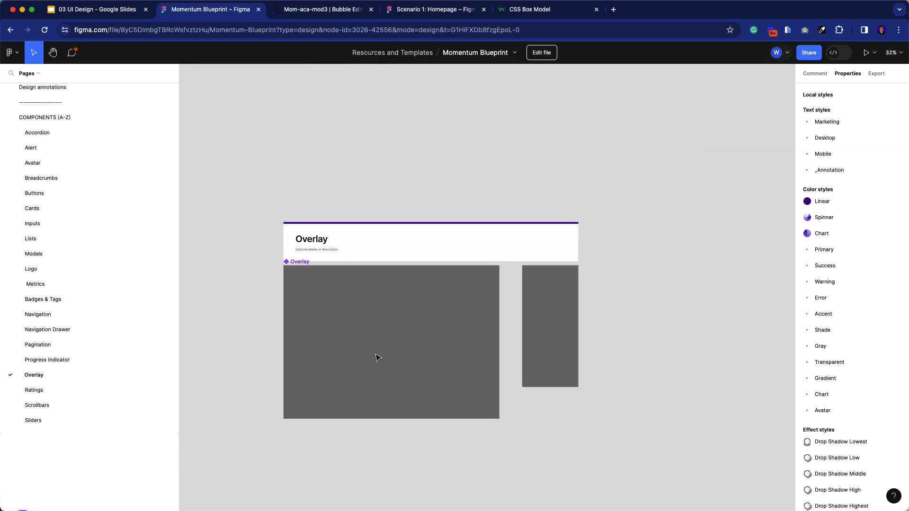
pyautogui.click(416, 344)
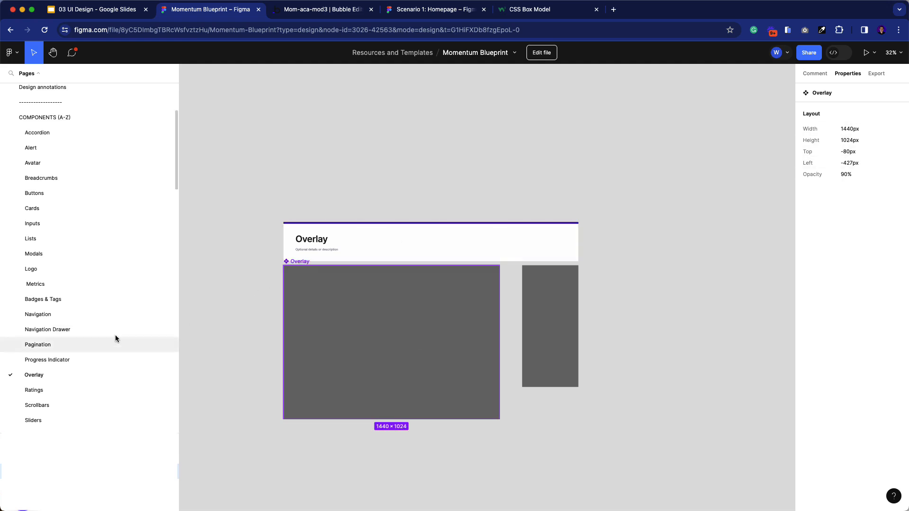
# - View the Ratings, Scrollbars, Sliders, Spinner and Tabs component pages in order
pyautogui.click(34, 393)
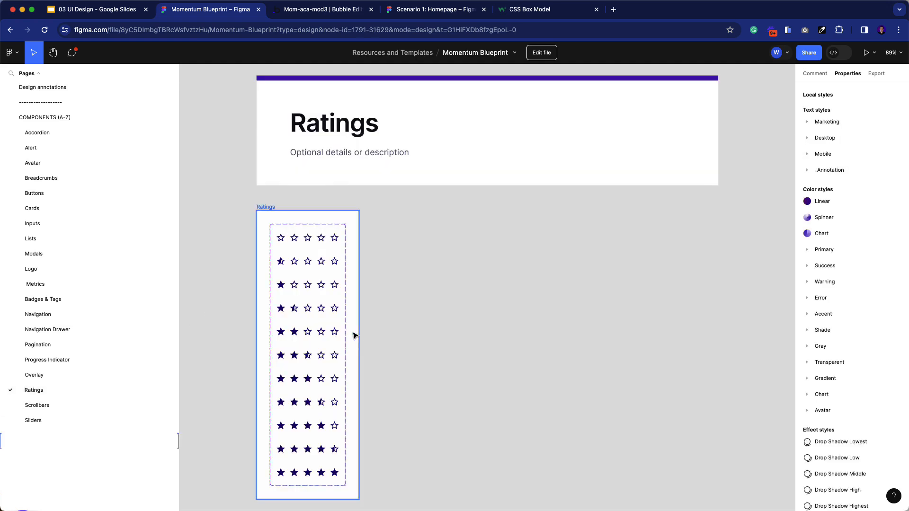
pyautogui.click(49, 403)
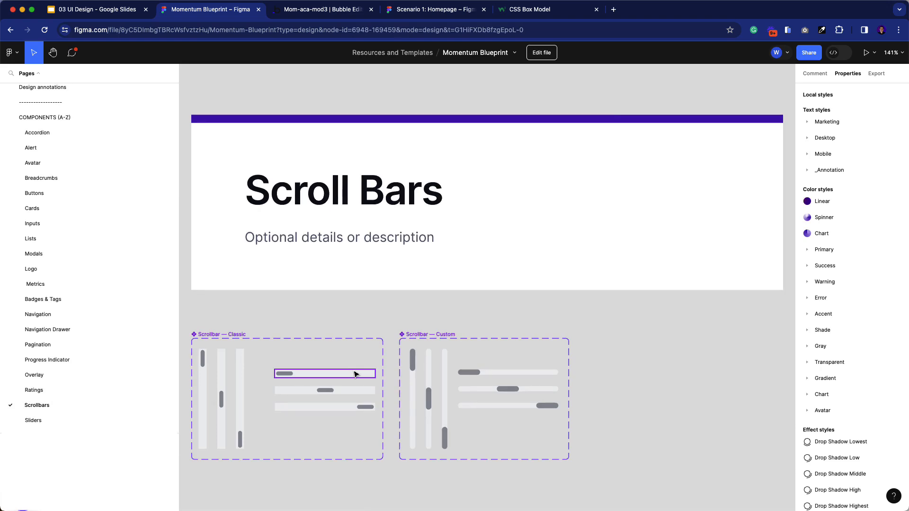
pyautogui.scroll(-3, 78, 391)
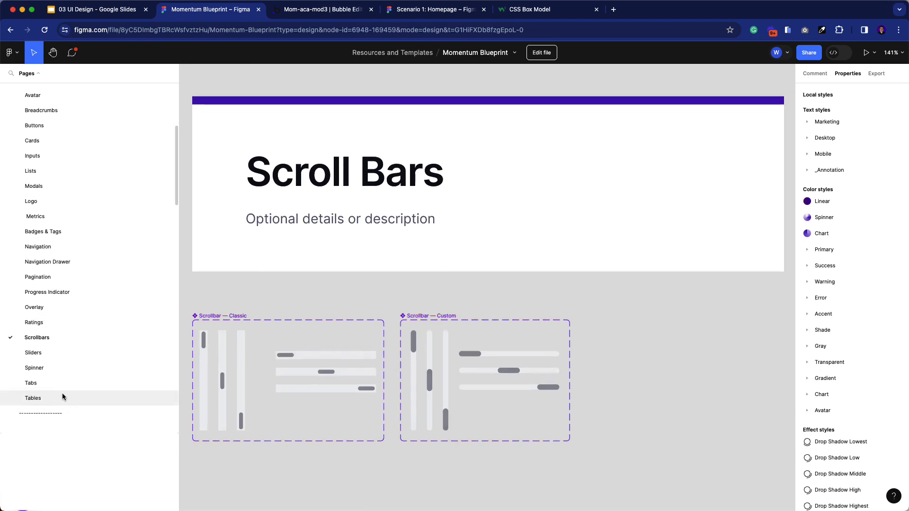
pyautogui.click(48, 354)
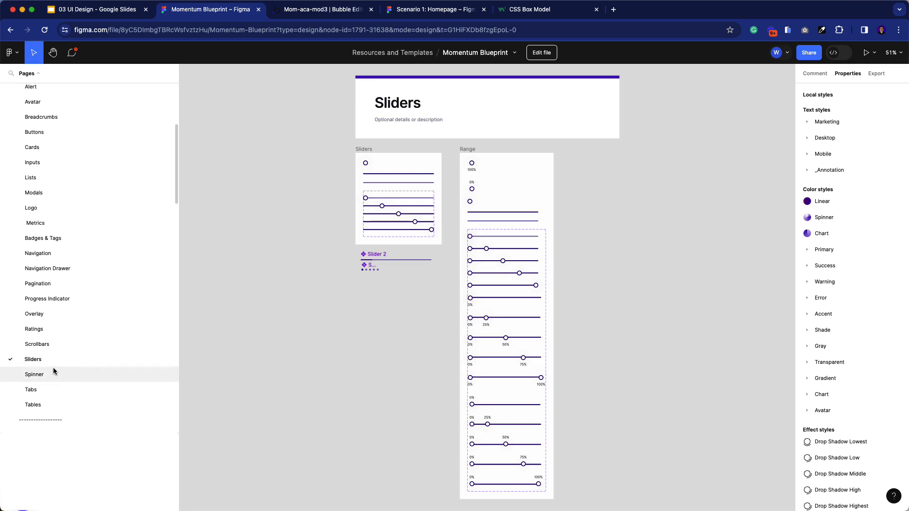
pyautogui.click(53, 369)
pyautogui.click(54, 389)
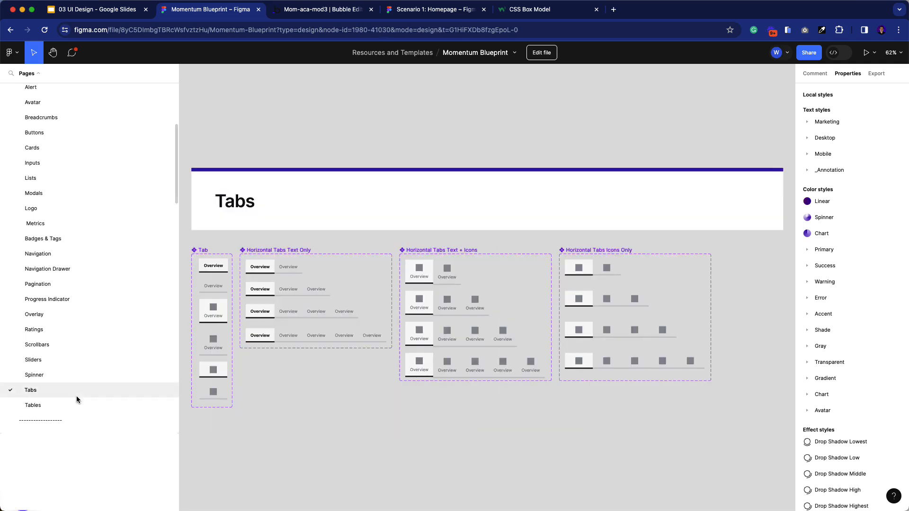
# - Examine the table cells, headings and full contract tables on the Tables page up close
pyautogui.click(58, 405)
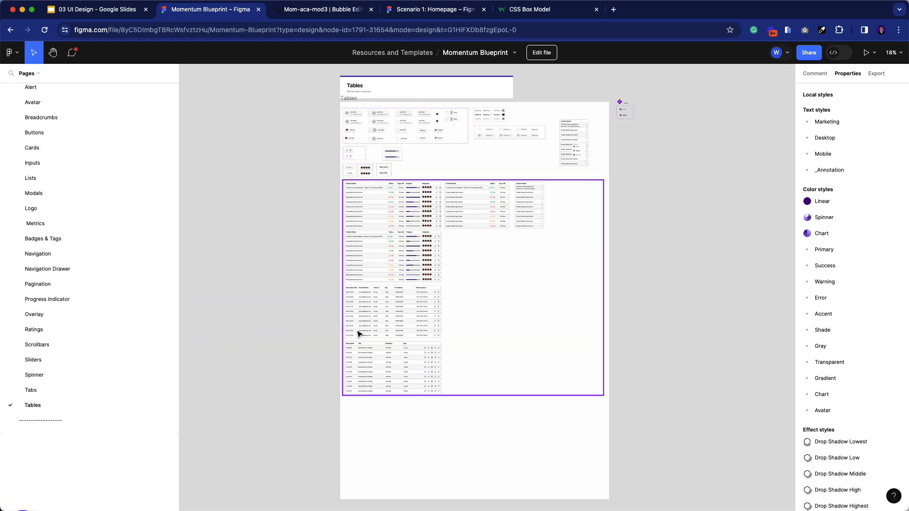
pyautogui.scroll(1, 368, 331)
pyautogui.scroll(1, 369, 333)
pyautogui.scroll(5, 382, 222)
pyautogui.scroll(-2, 126, 359)
pyautogui.scroll(-2, 125, 359)
pyautogui.scroll(5, 385, 299)
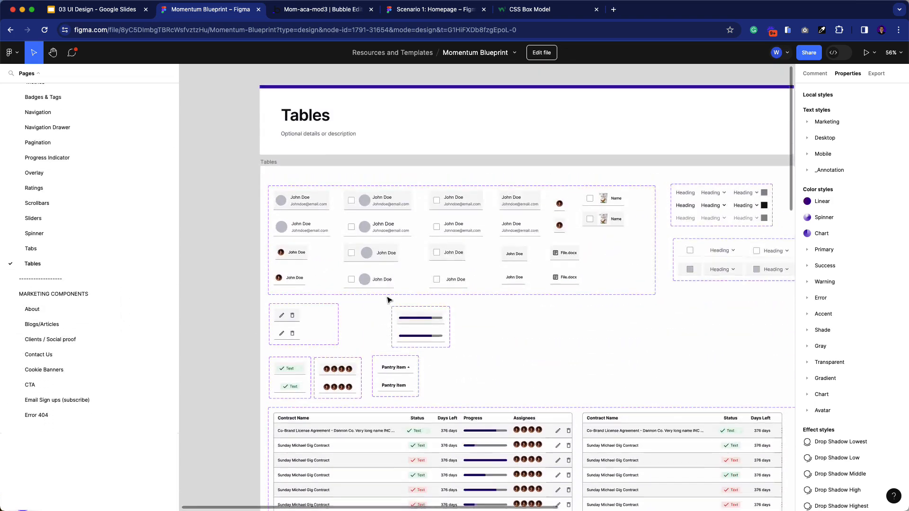
# - Look over the heading variants and the narrower contract table layouts on the Tables page
pyautogui.hscroll(5, 391, 300)
pyautogui.scroll(-4, 391, 300)
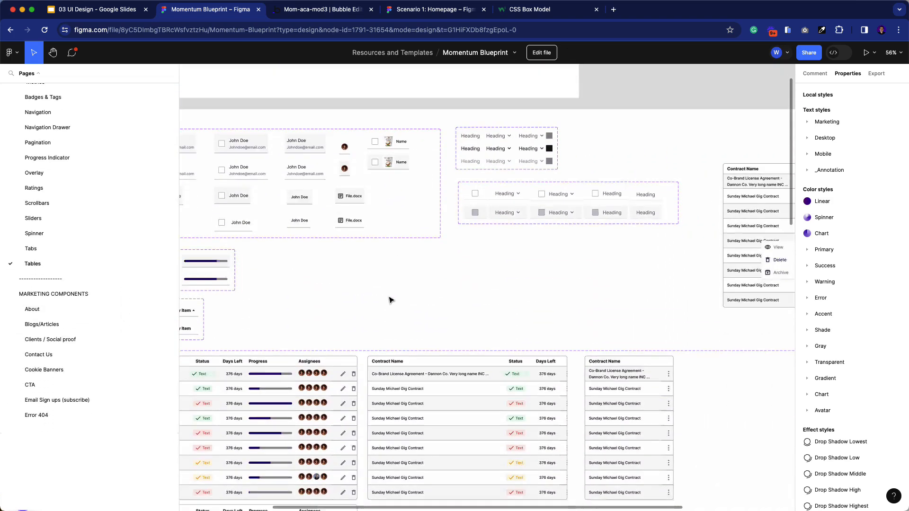
pyautogui.scroll(-1, 391, 300)
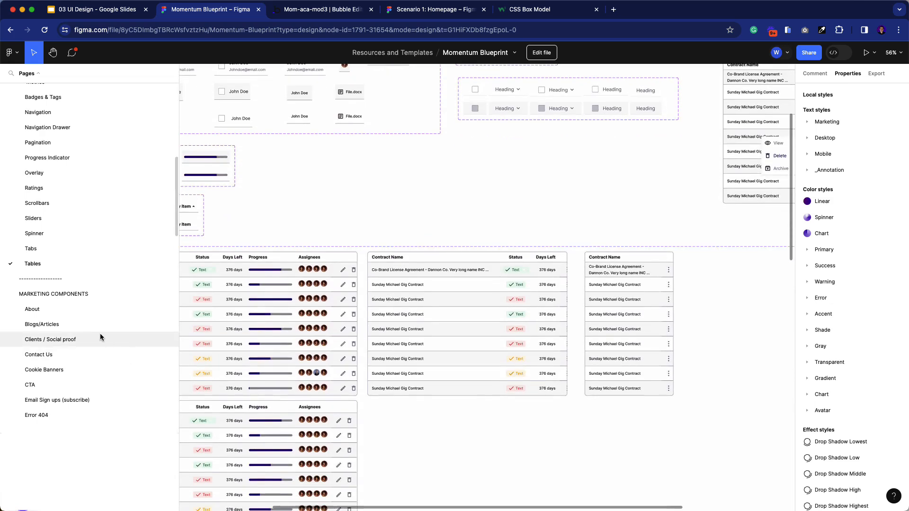
# - Survey the file's page list from the marketing components down to system management and back, and switch to the Google Slides presentation
pyautogui.scroll(-8, 108, 334)
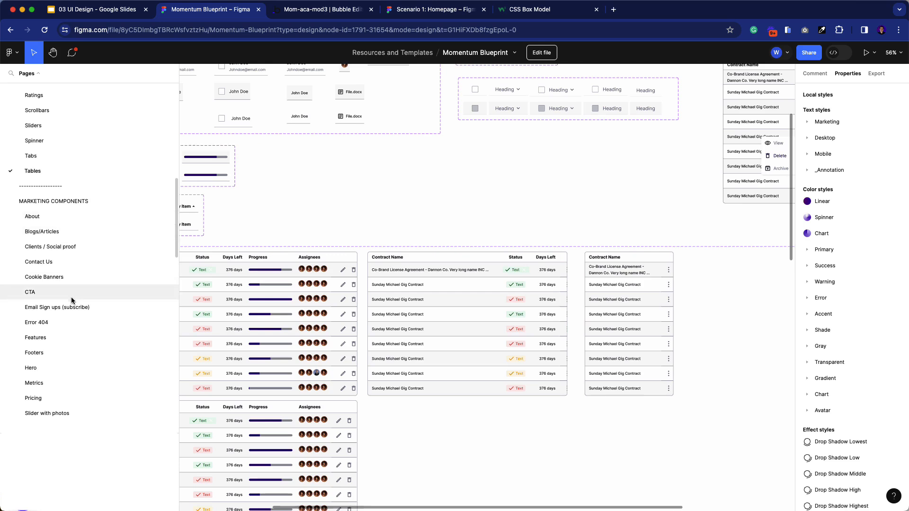
pyautogui.scroll(-11, 71, 299)
pyautogui.scroll(-7, 71, 297)
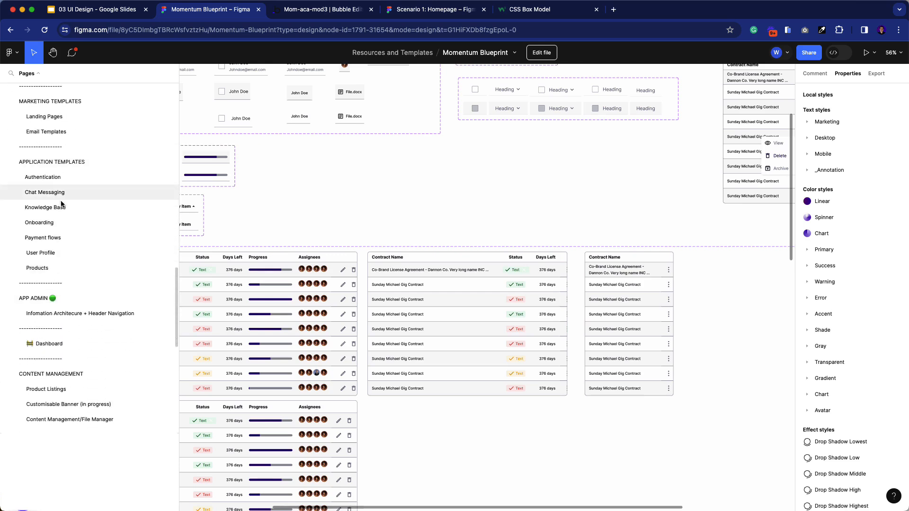
pyautogui.scroll(-7, 58, 261)
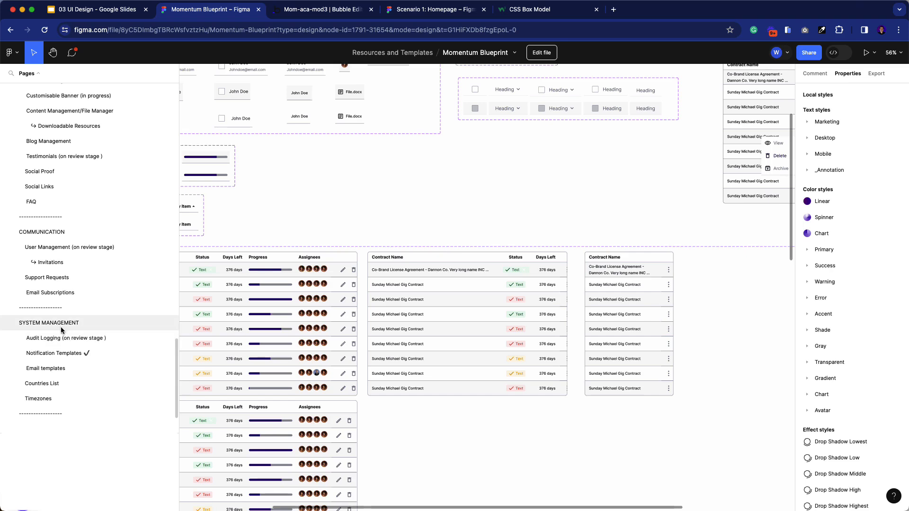
pyautogui.scroll(-3, 65, 384)
pyautogui.scroll(20, 66, 381)
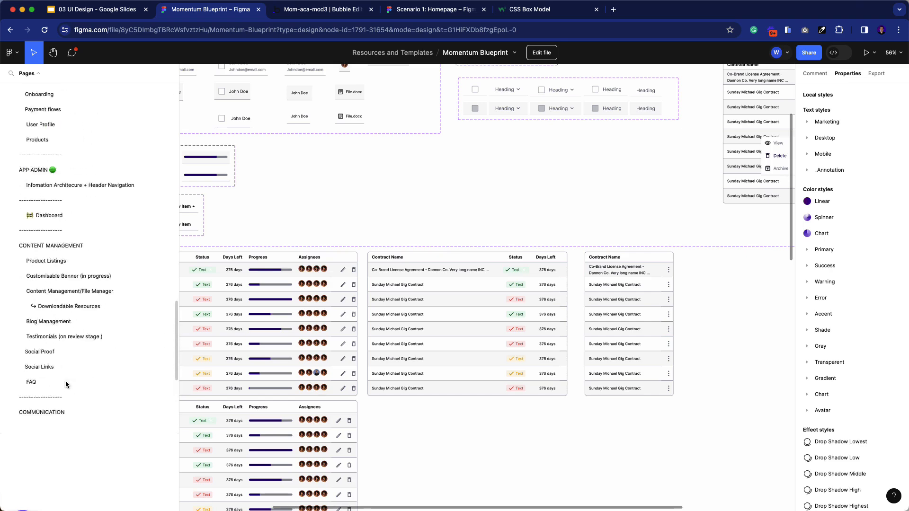
pyautogui.scroll(10, 64, 302)
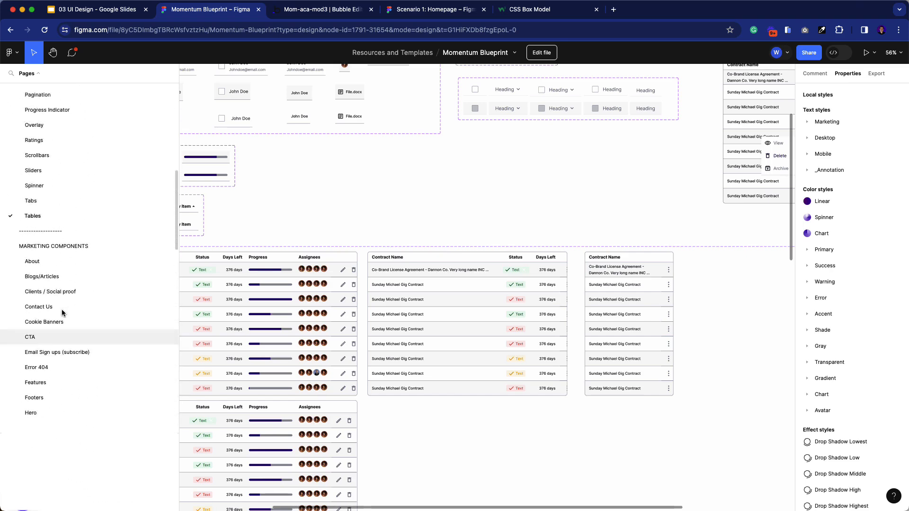
pyautogui.scroll(8, 56, 322)
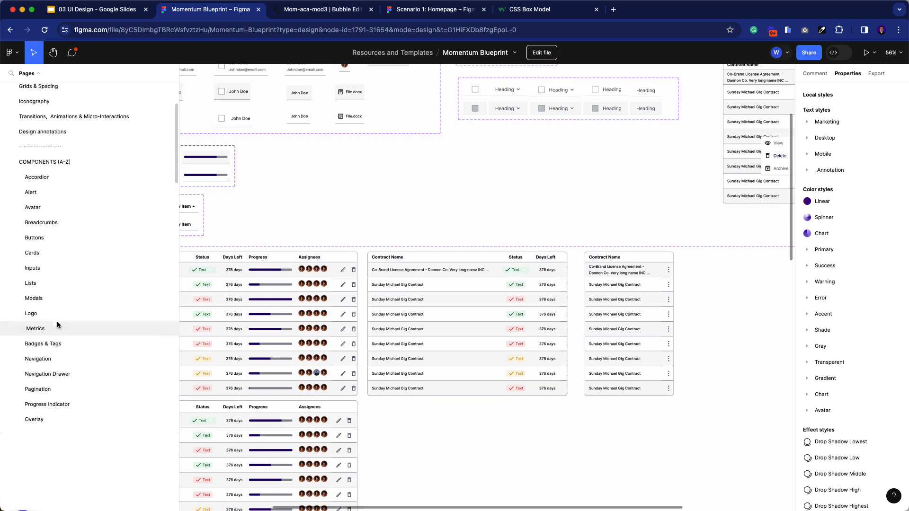
pyautogui.click(91, 9)
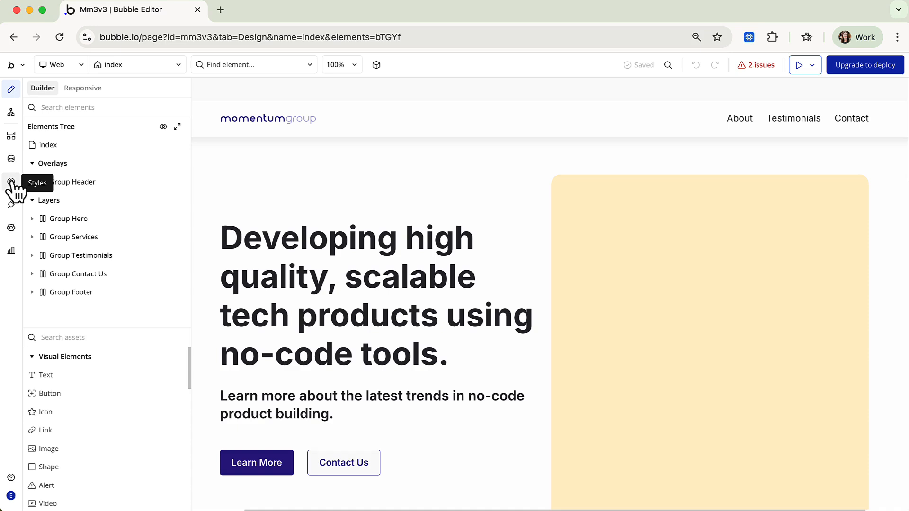
# - Open the element styles of the Bubble app and expand the Text category to view its body and heading styles
pyautogui.click(11, 183)
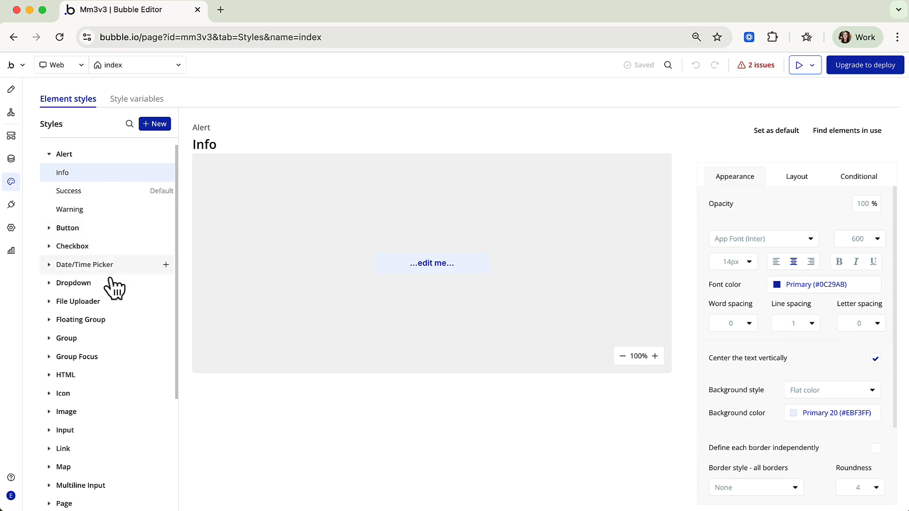
pyautogui.scroll(-3, 106, 350)
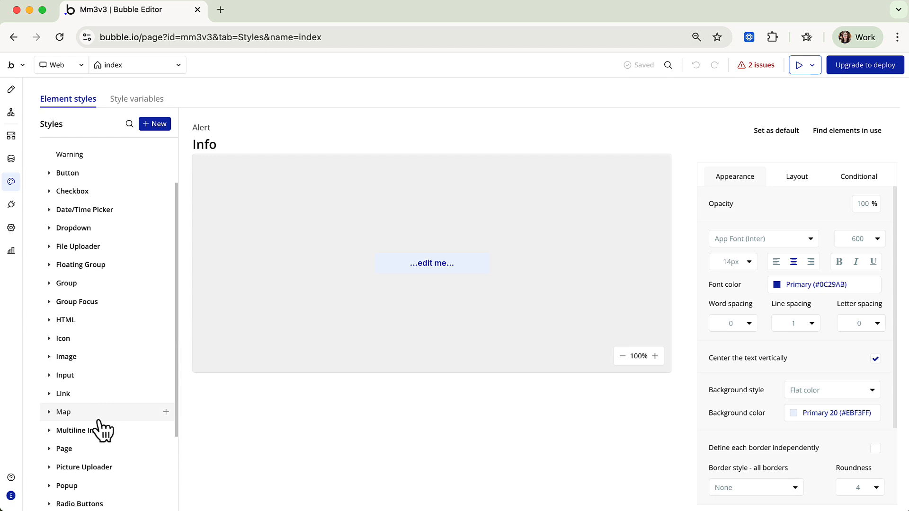
pyautogui.scroll(-6, 97, 426)
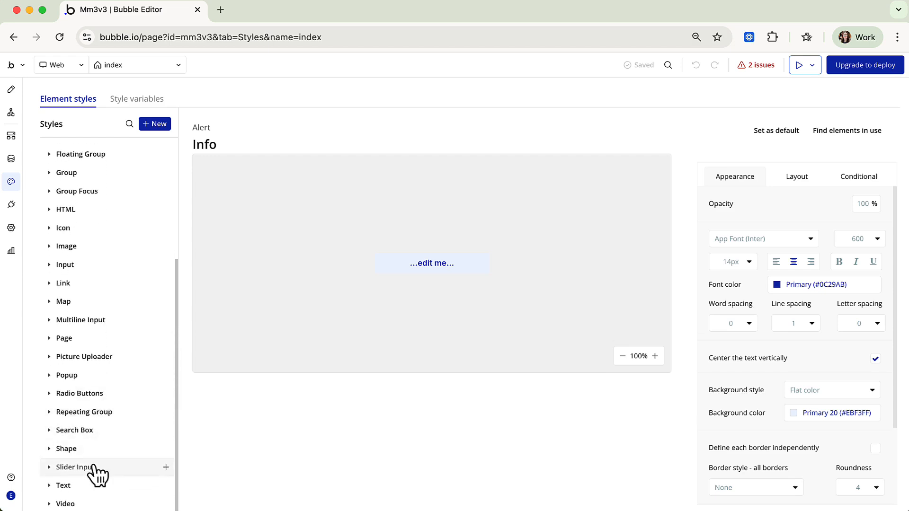
pyautogui.click(95, 492)
pyautogui.scroll(-10, 101, 444)
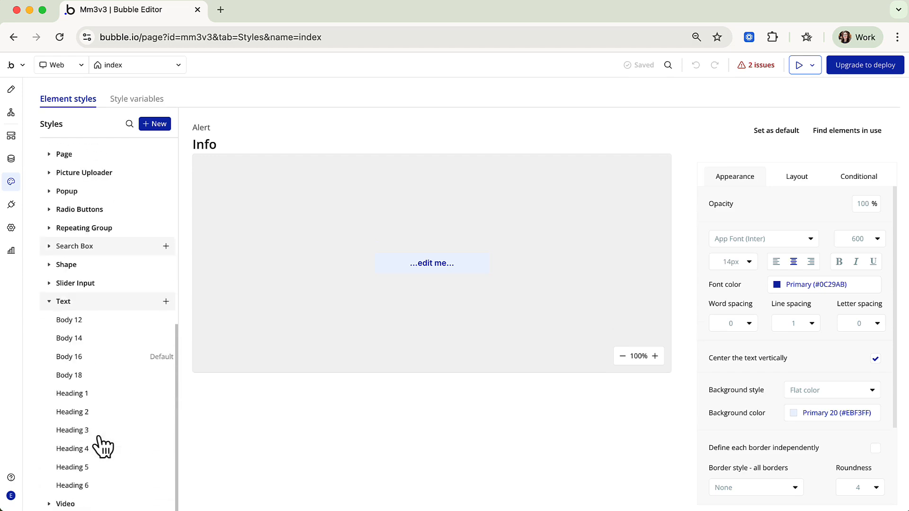
pyautogui.moveTo(110, 461)
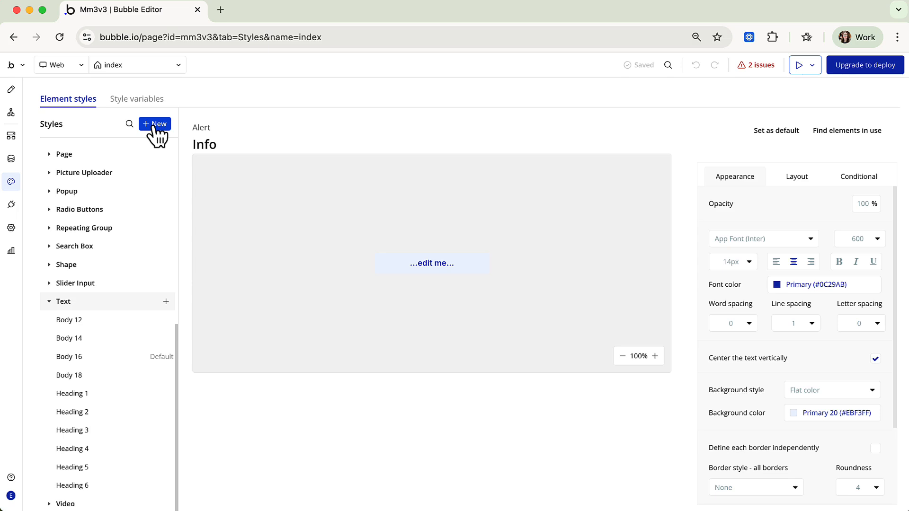
# - Search the element styles for "heading" and open the Heading 6 style
pyautogui.click(129, 123)
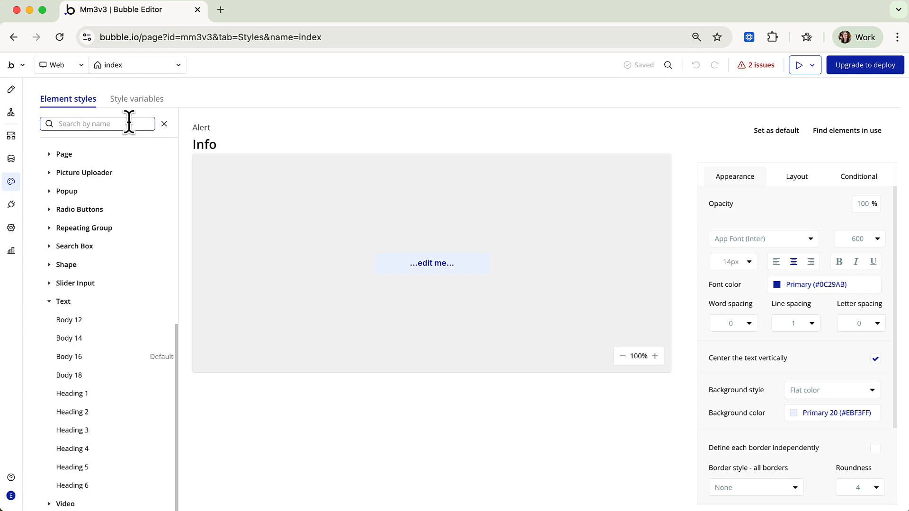
pyautogui.write('heading')
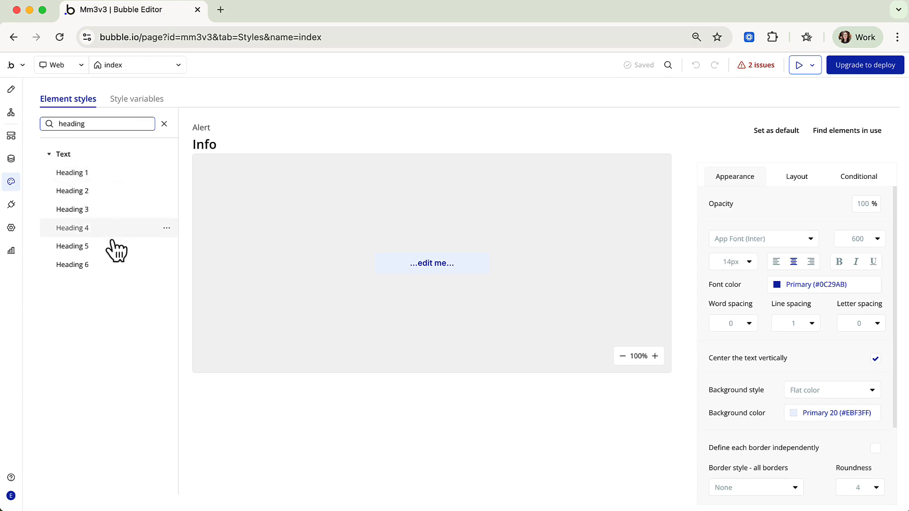
pyautogui.click(73, 264)
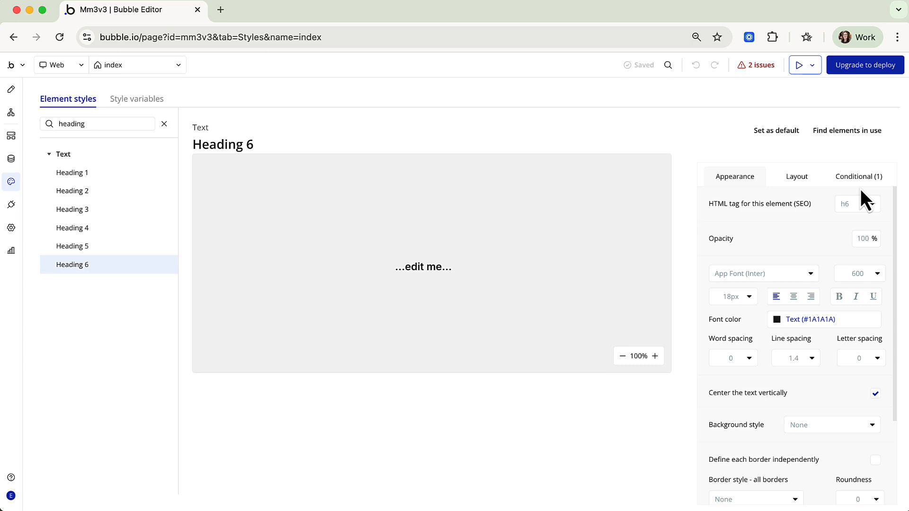
# - Review the appearance, layout padding and conditional settings of the Heading 6 style
pyautogui.scroll(-5, 795, 275)
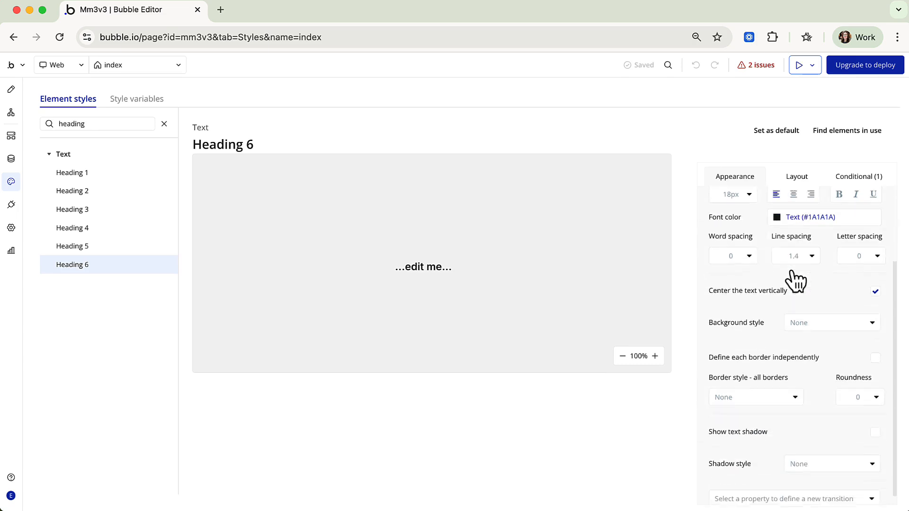
pyautogui.scroll(5, 795, 277)
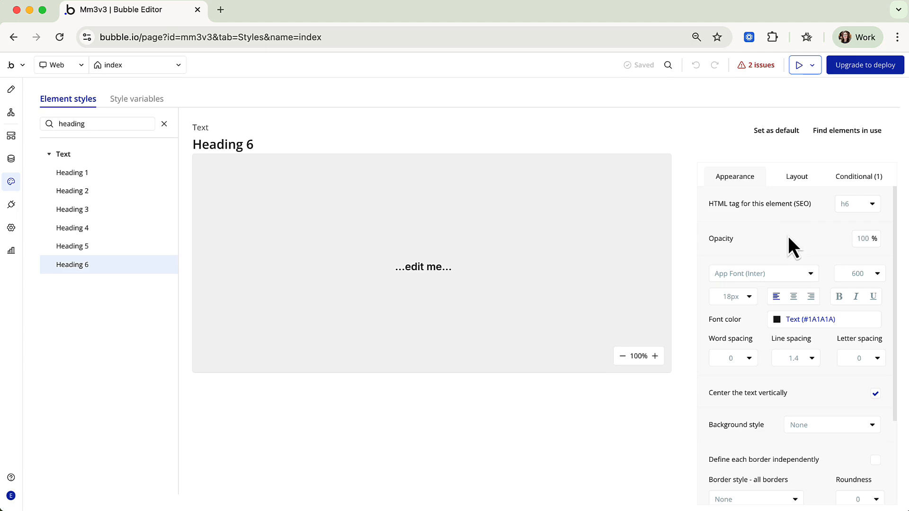
pyautogui.scroll(-5, 788, 237)
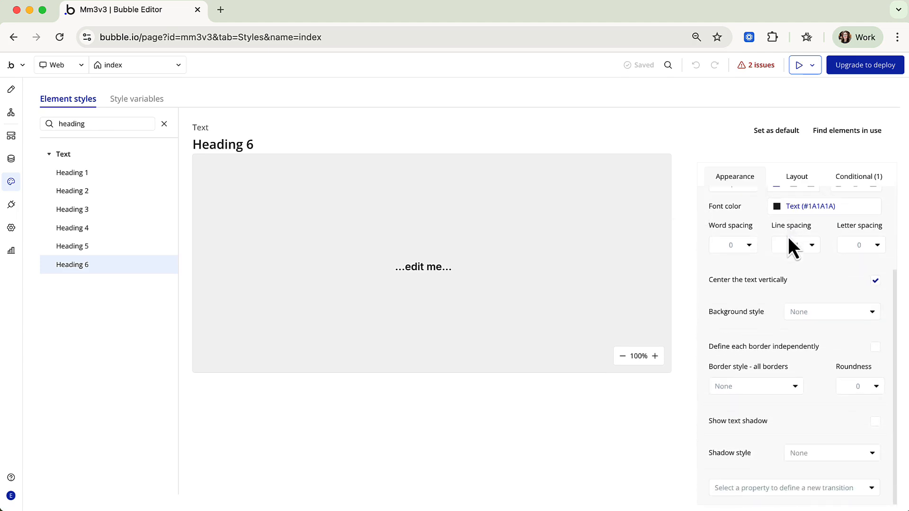
pyautogui.click(800, 182)
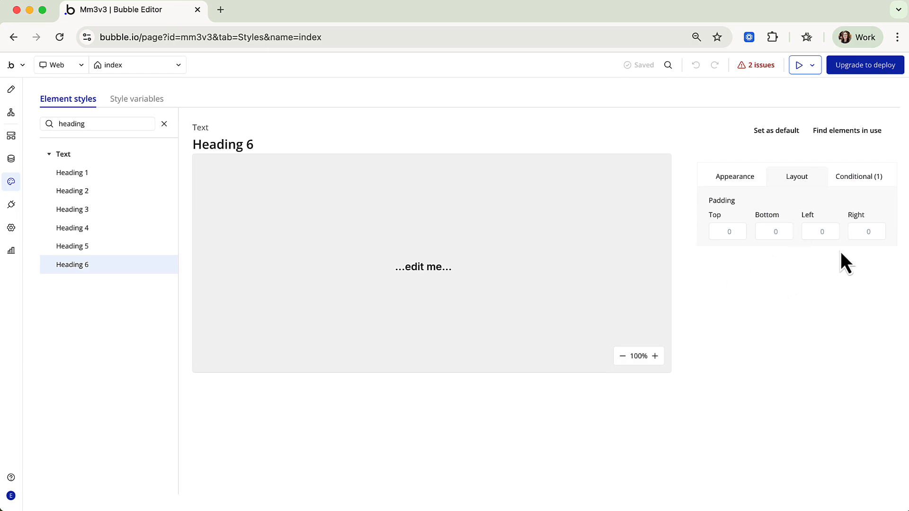
pyautogui.click(859, 176)
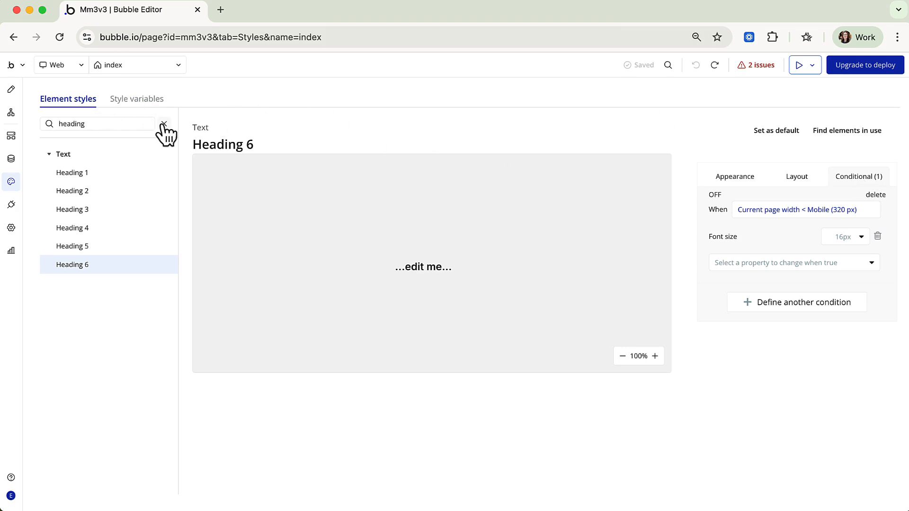
# - Clear the style search and create a new style named "Test Text" for the Text element
pyautogui.click(164, 124)
pyautogui.click(158, 124)
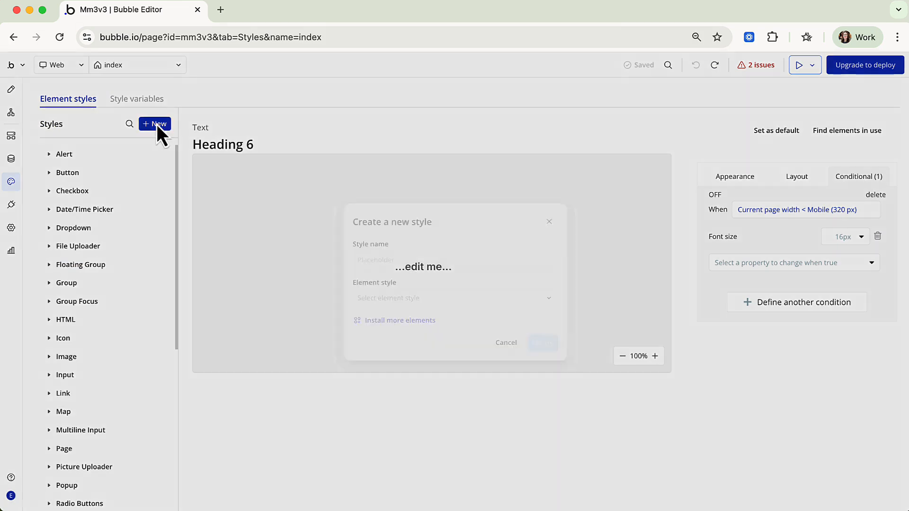
pyautogui.click(398, 259)
pyautogui.write('Test Text')
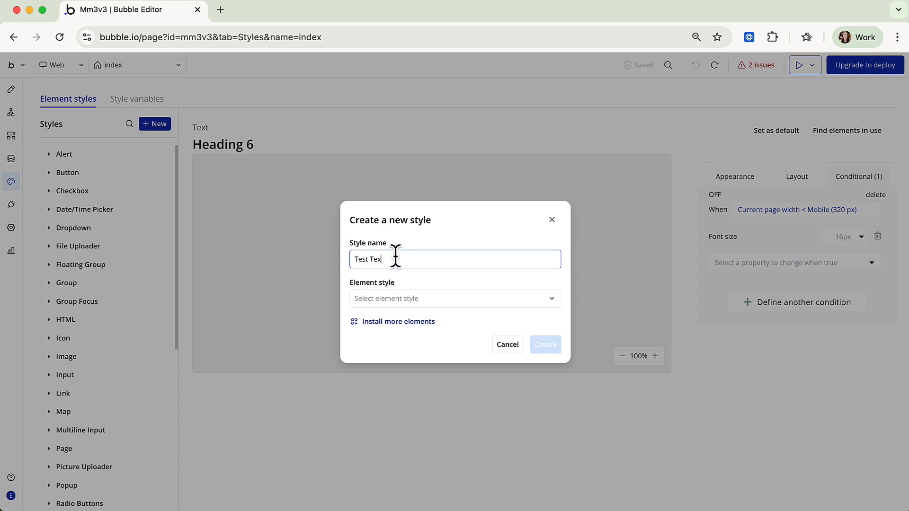
pyautogui.click(413, 303)
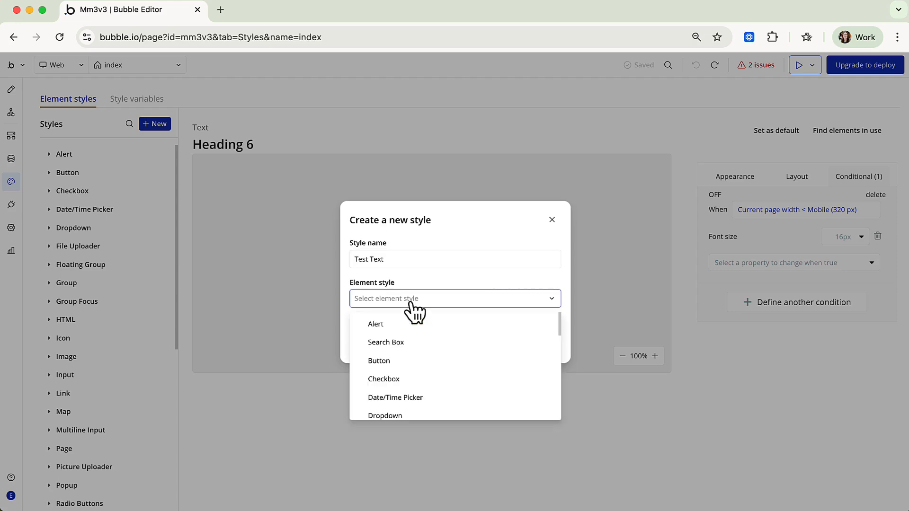
pyautogui.scroll(-5, 416, 359)
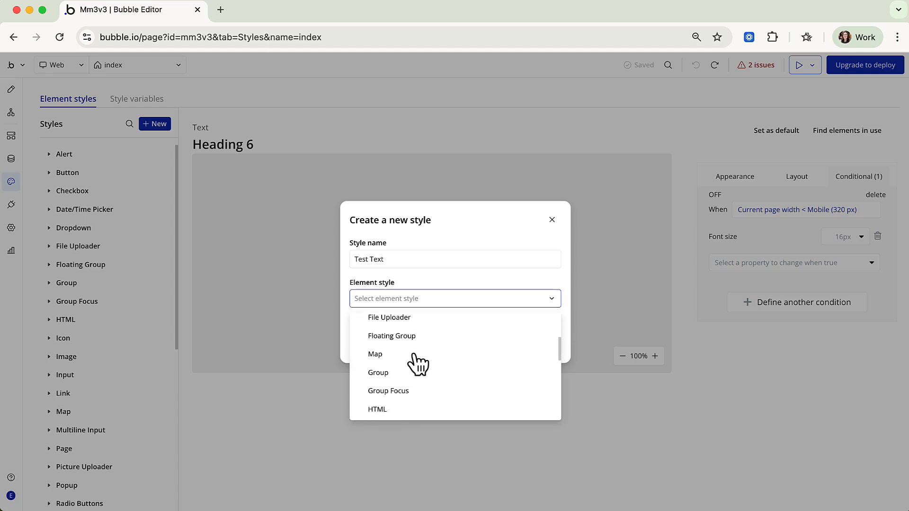
pyautogui.scroll(-6, 416, 364)
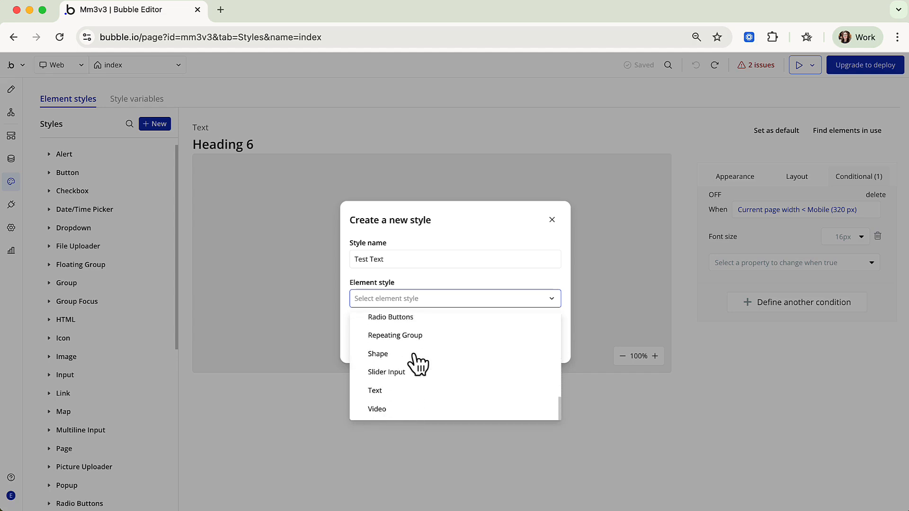
pyautogui.click(406, 393)
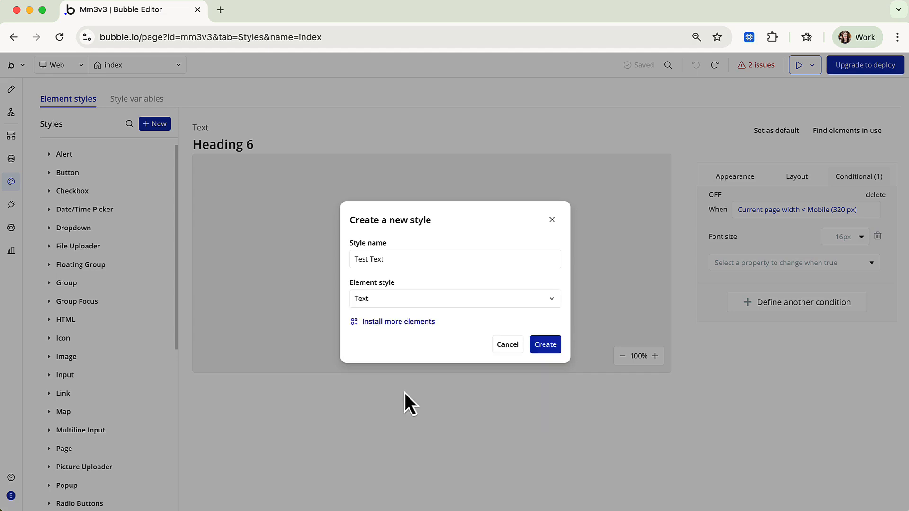
pyautogui.click(553, 344)
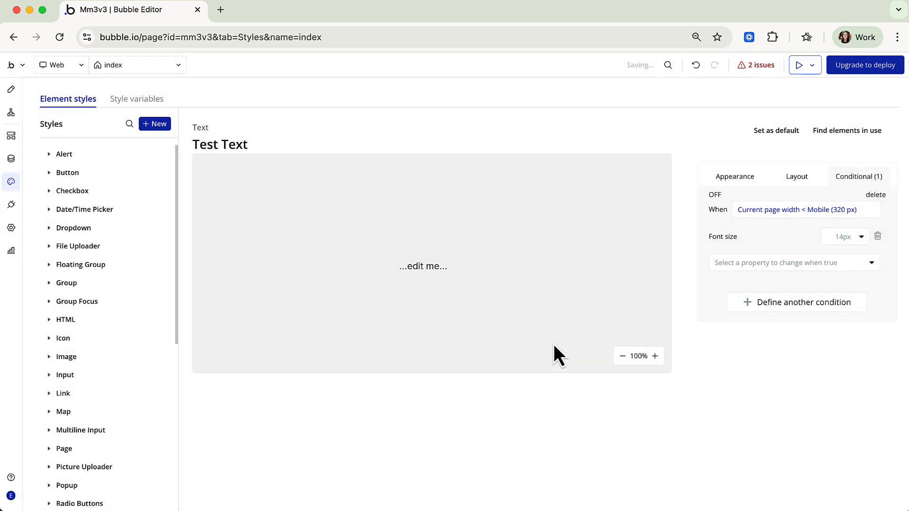
# - Choose normal as the HTML tag in the appearance settings of the Test Text style
pyautogui.click(735, 179)
pyautogui.click(852, 204)
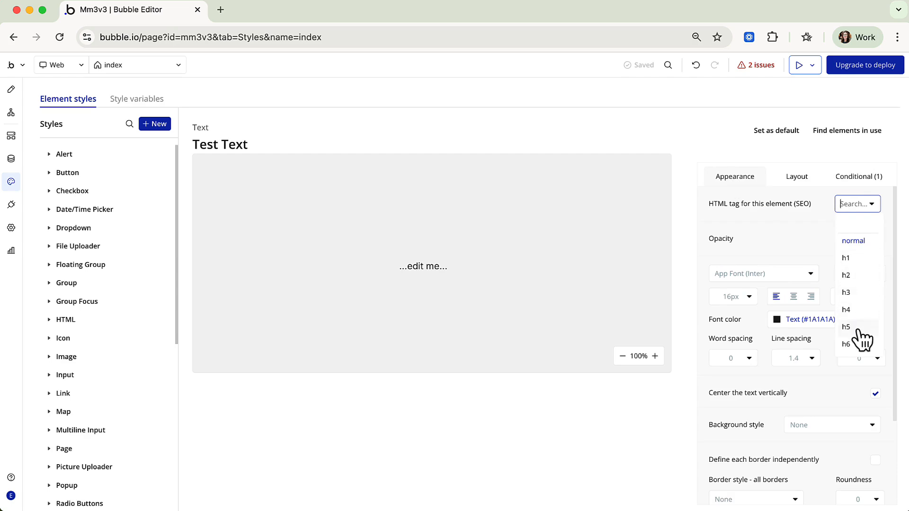
pyautogui.click(858, 241)
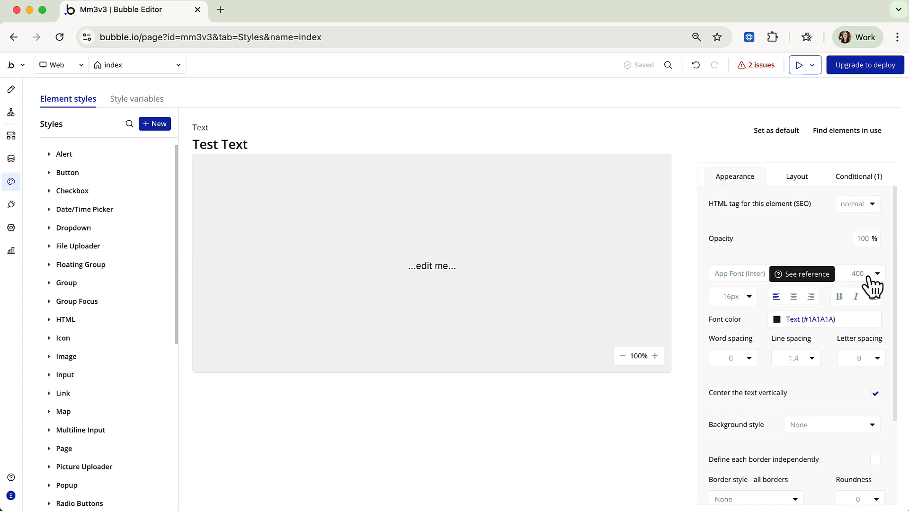
# - Set the Test Text style's font size to 18 px and check the word spacing options
pyautogui.click(740, 300)
pyautogui.scroll(-2, 741, 441)
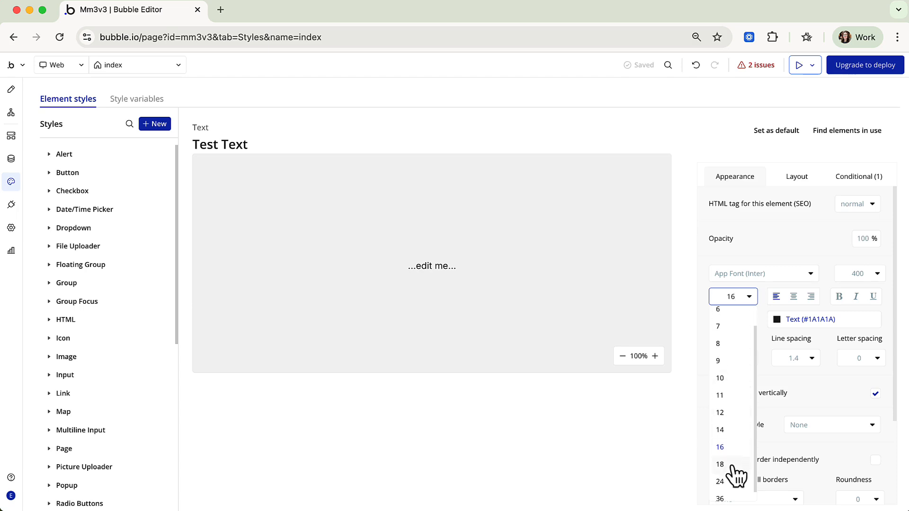
pyautogui.click(735, 466)
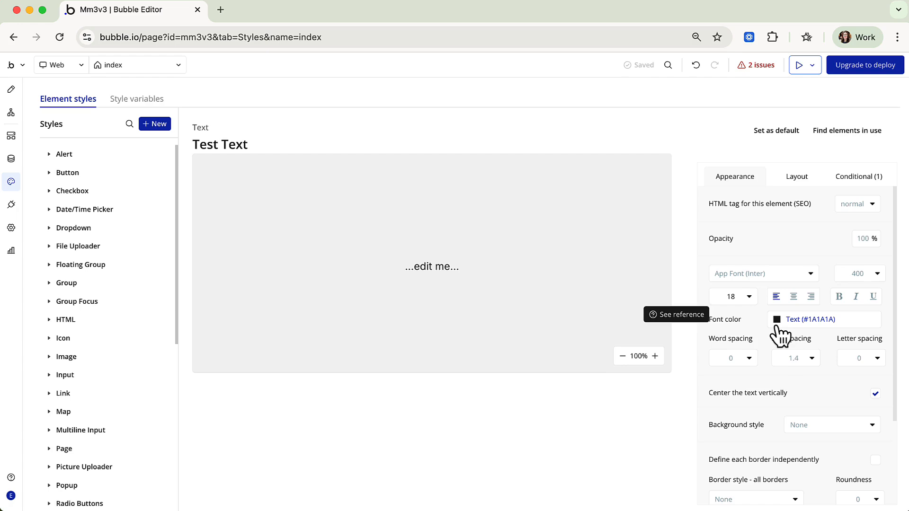
pyautogui.click(745, 361)
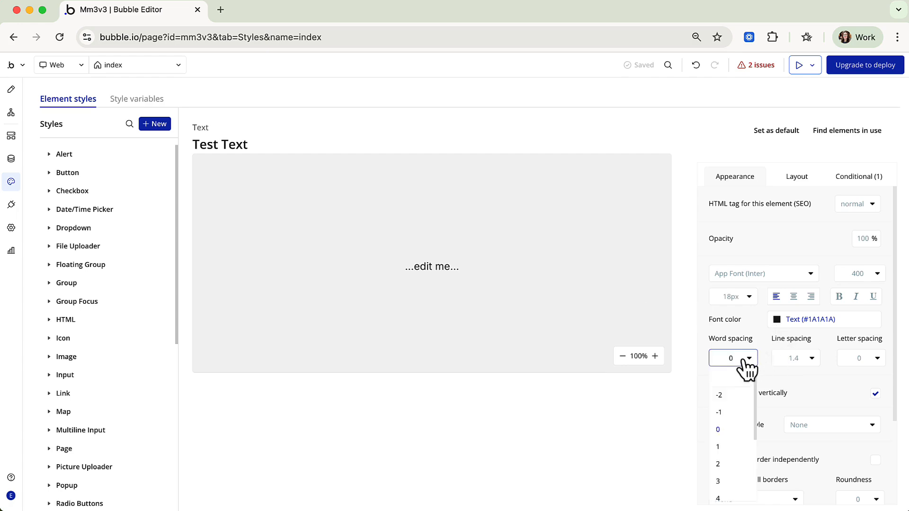
pyautogui.click(761, 345)
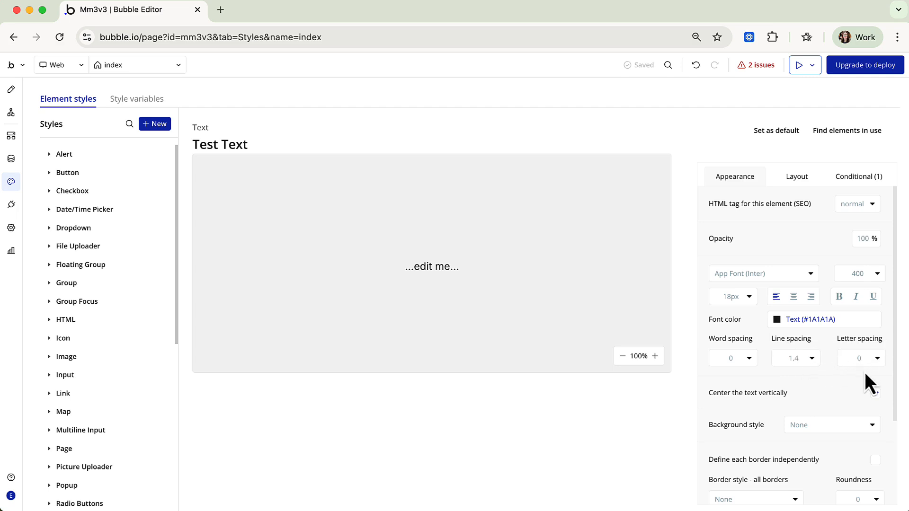
# - Check the background style options of the Test Text style and give all its borders a Solid style in the Primary color
pyautogui.scroll(-3, 837, 385)
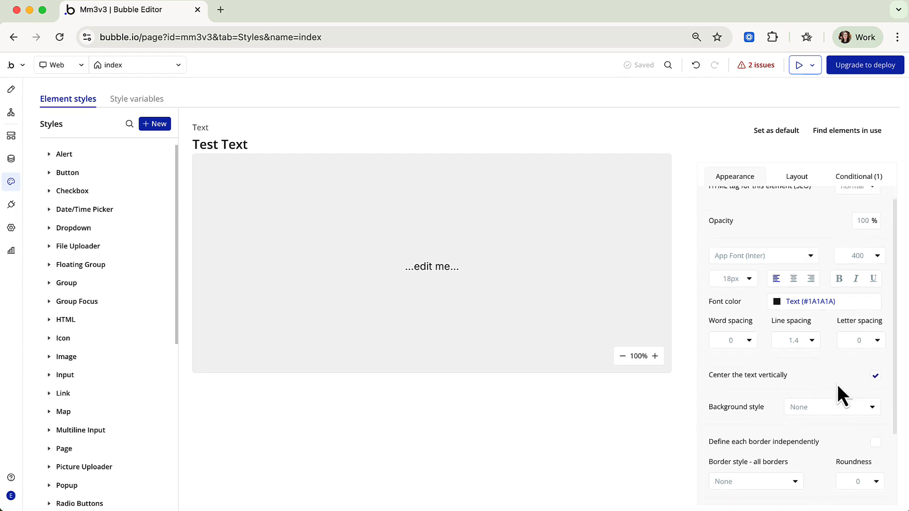
pyautogui.click(842, 316)
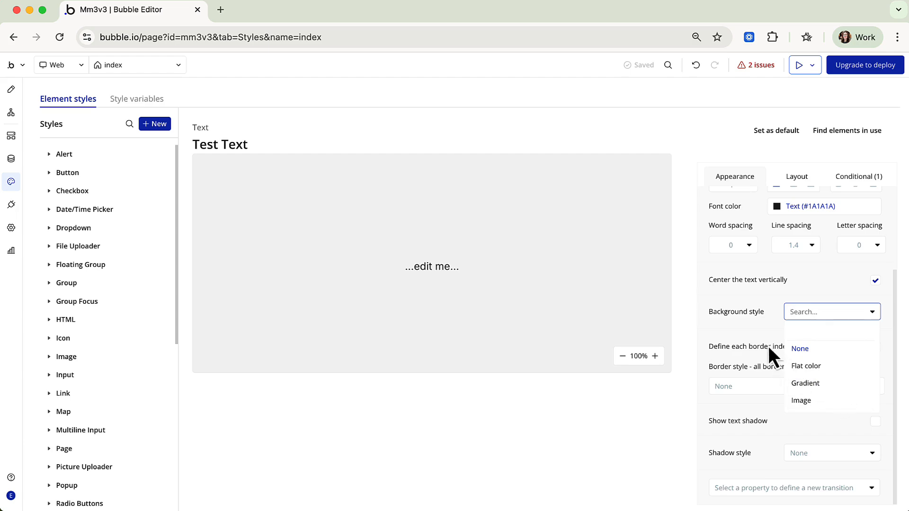
pyautogui.click(760, 333)
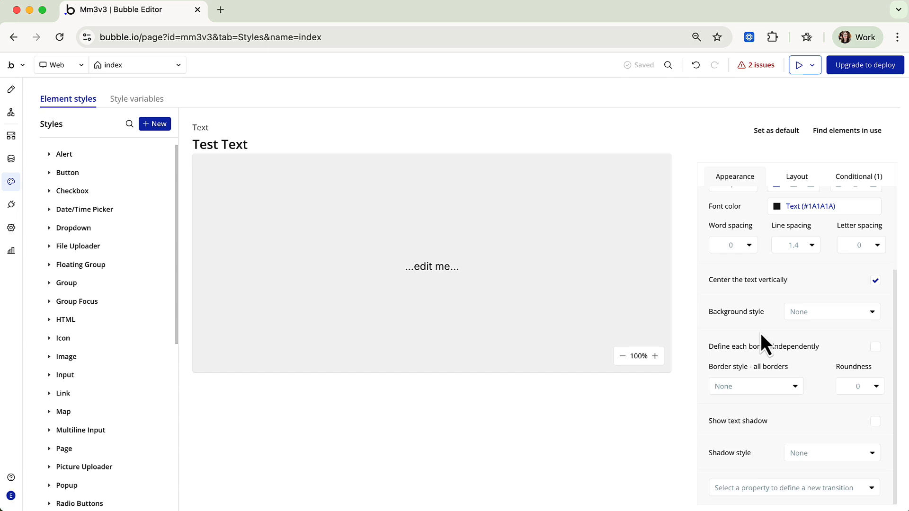
pyautogui.click(787, 395)
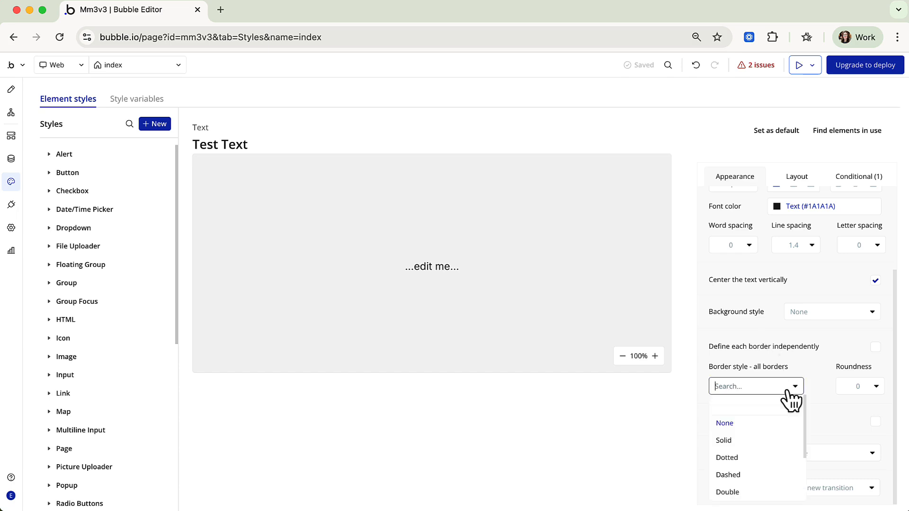
pyautogui.click(776, 441)
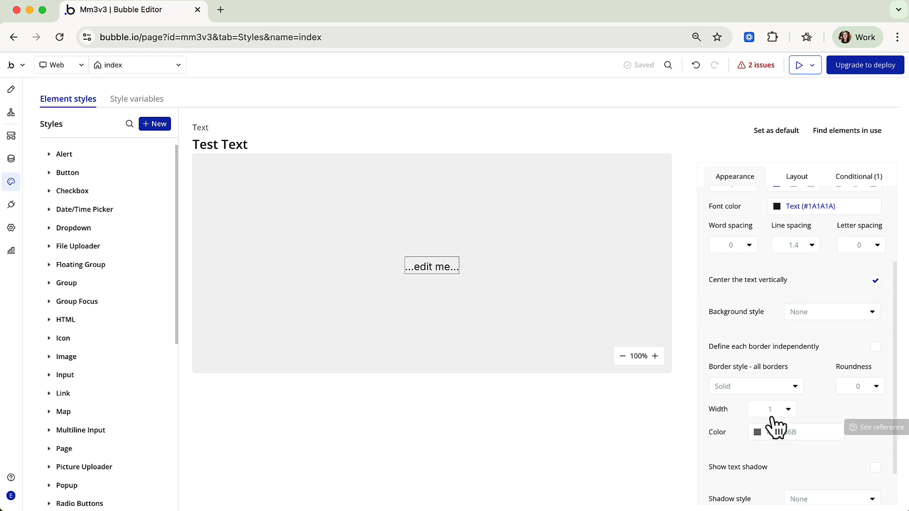
pyautogui.click(757, 432)
pyautogui.click(759, 427)
pyautogui.click(733, 421)
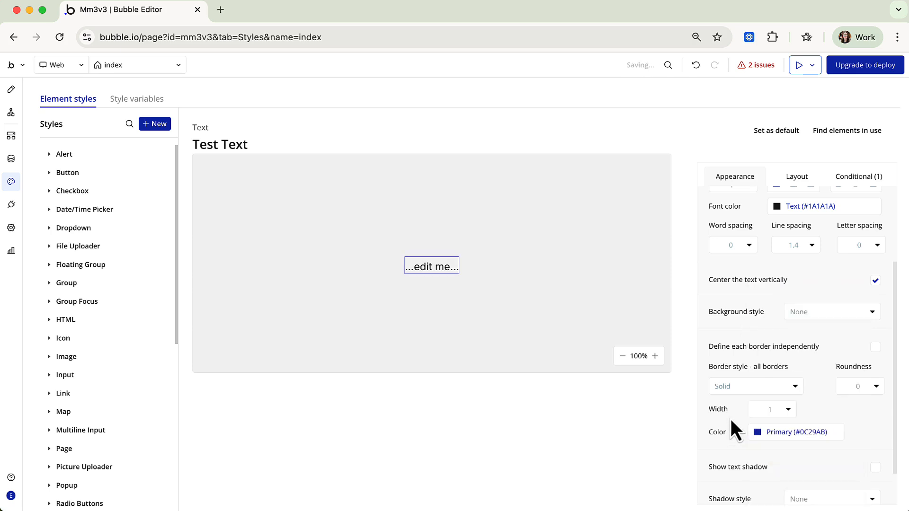
# - Set the Test Text style's border roundness to 10 and its shadow style to Outset
pyautogui.click(875, 388)
pyautogui.click(867, 493)
pyautogui.scroll(-1, 824, 466)
pyautogui.click(824, 455)
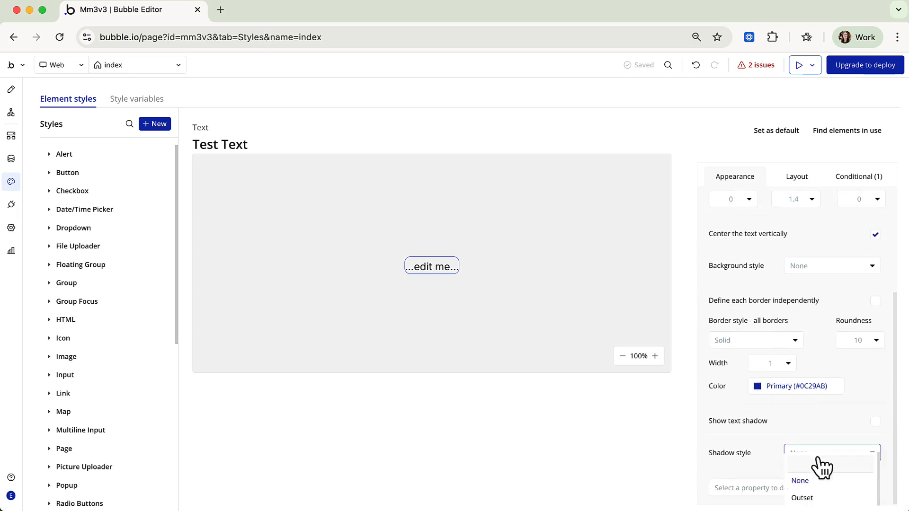
pyautogui.click(814, 501)
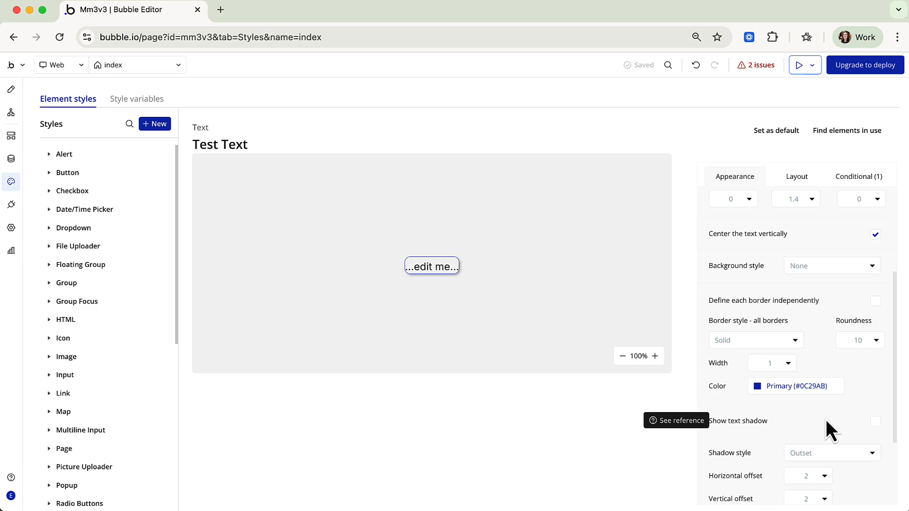
# - Add a font color transition to the Test Text style's appearance
pyautogui.scroll(-3, 829, 424)
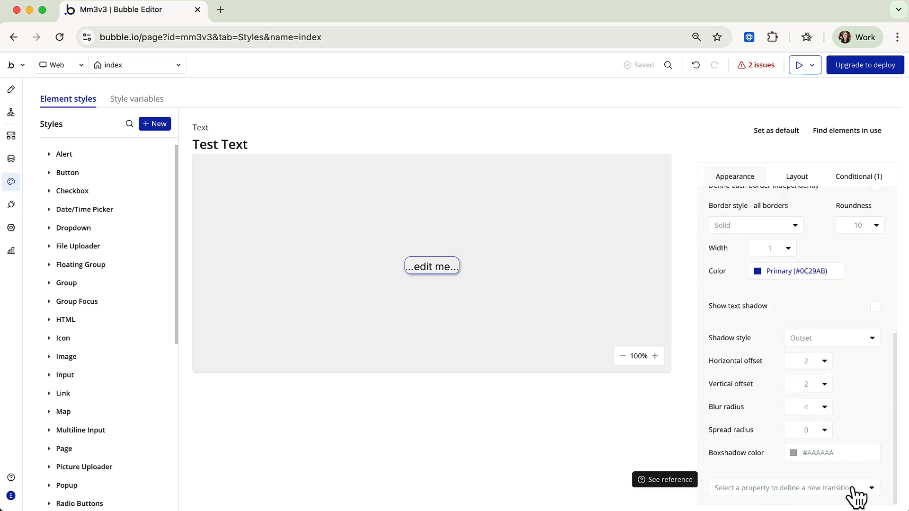
pyautogui.click(856, 492)
pyautogui.click(846, 497)
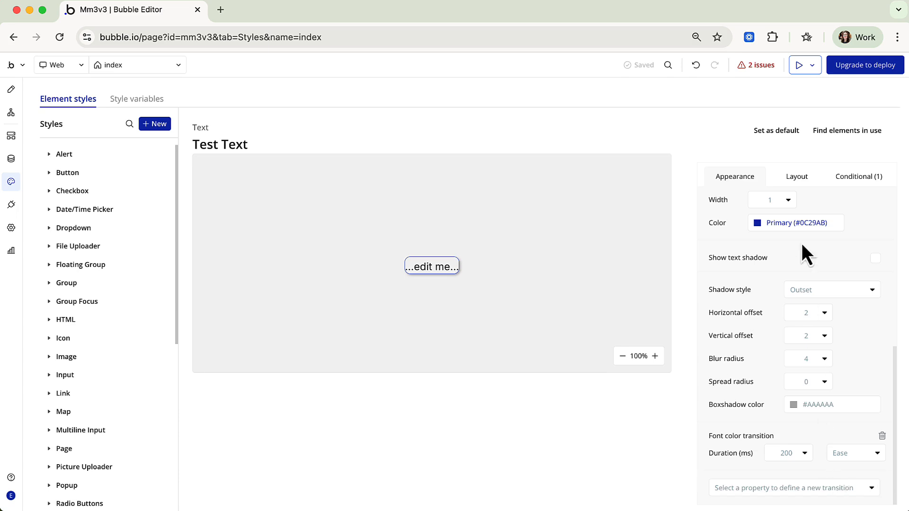
# - Set the Test Text style's top, bottom, left and right layout padding to 8
pyautogui.click(799, 178)
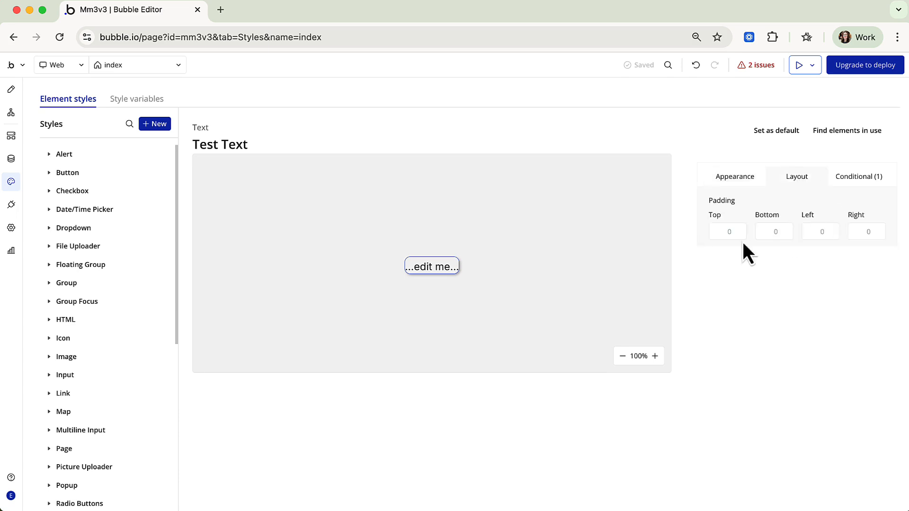
pyautogui.click(731, 230)
pyautogui.write('8')
pyautogui.press('Tab')
pyautogui.write('8')
pyautogui.press('Tab')
pyautogui.write('8')
pyautogui.press('Tab')
pyautogui.write('8')
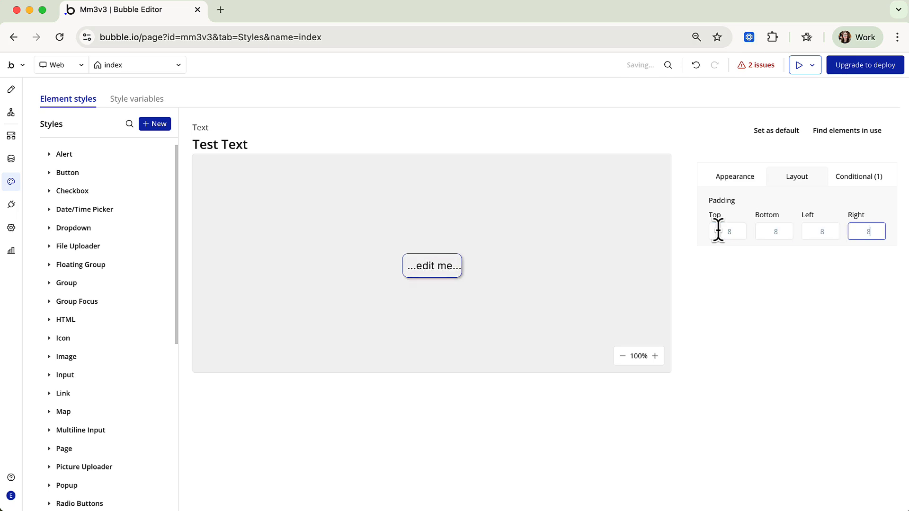
pyautogui.press('Tab')
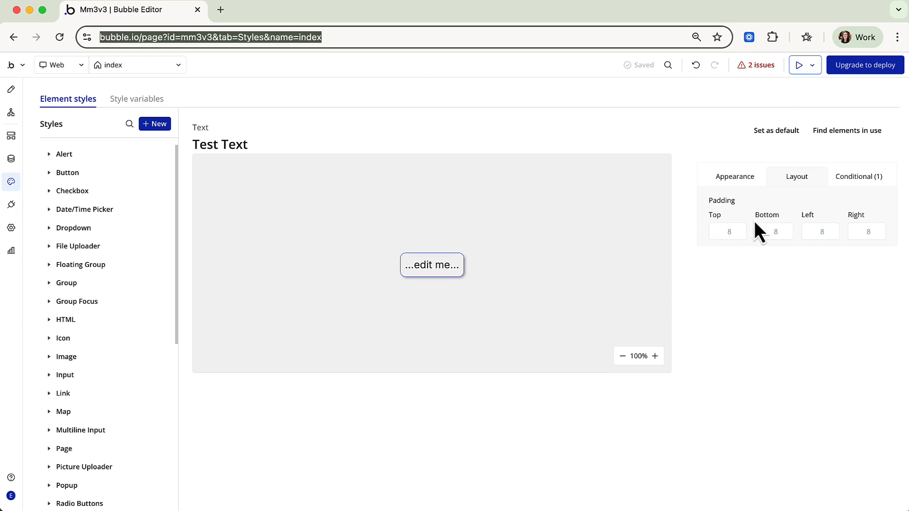
# - Define another condition on the Test Text style for when This Text is hovered
pyautogui.click(857, 180)
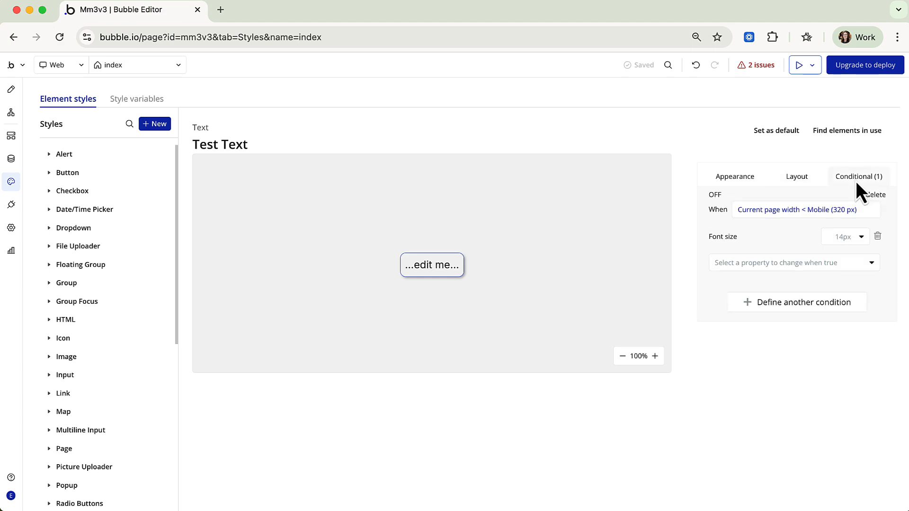
pyautogui.click(768, 305)
pyautogui.click(751, 299)
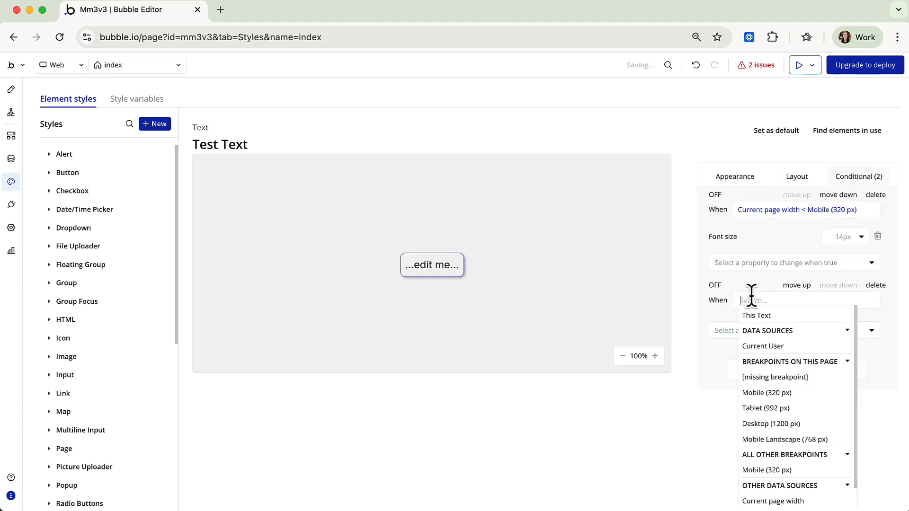
pyautogui.click(756, 320)
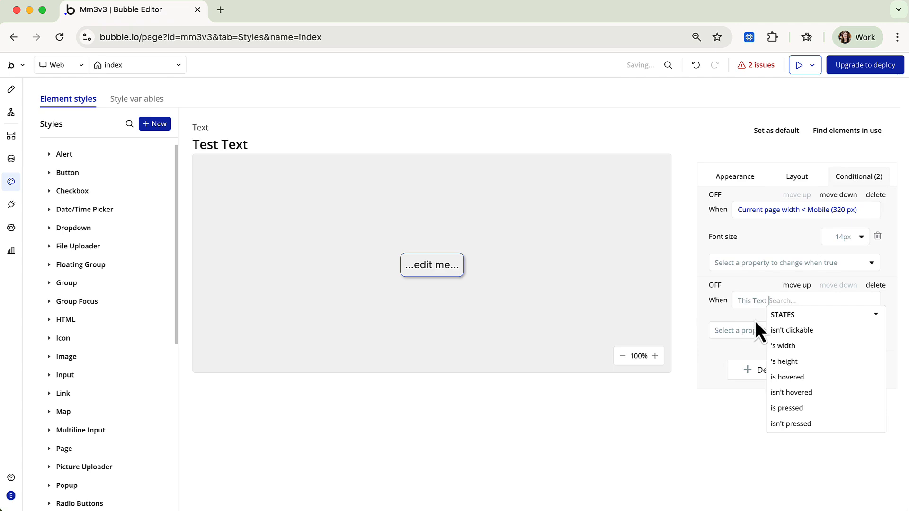
pyautogui.click(800, 377)
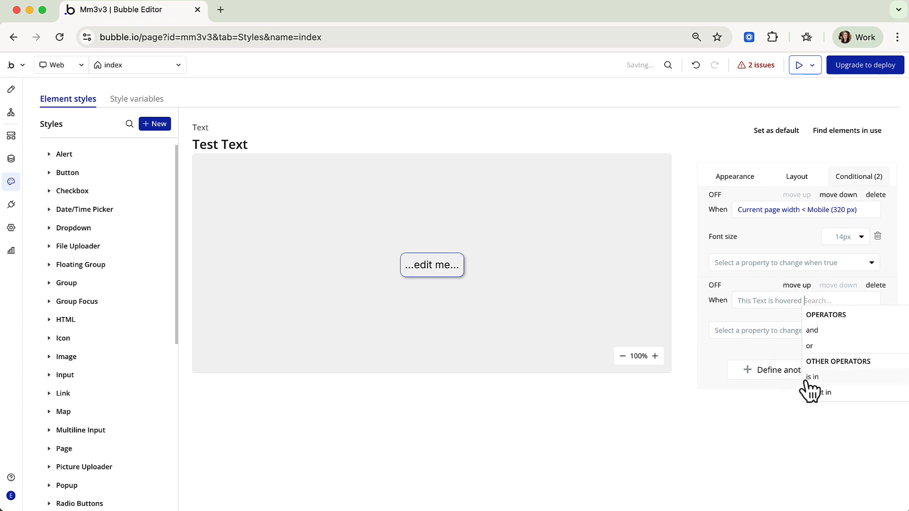
# - Make the hover condition change the border color of all borders to the Success color variable
pyautogui.click(770, 330)
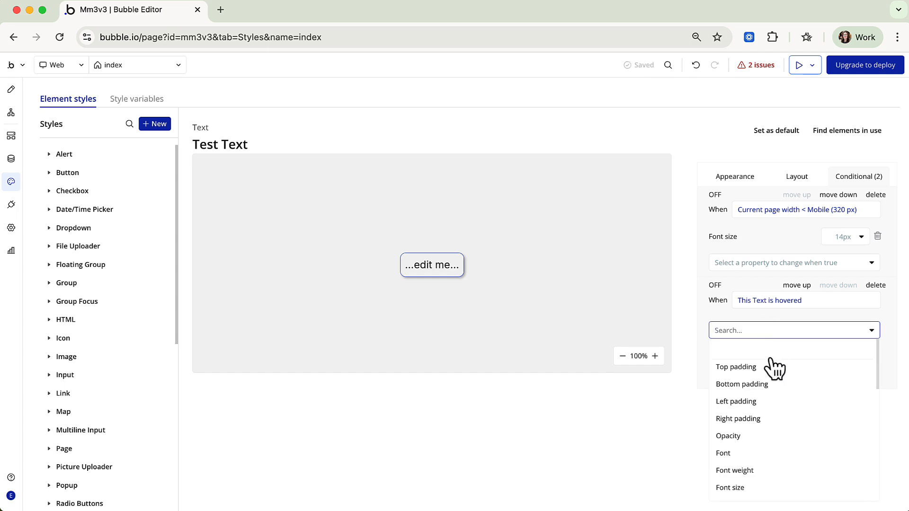
pyautogui.scroll(-2, 777, 427)
pyautogui.scroll(-5, 774, 419)
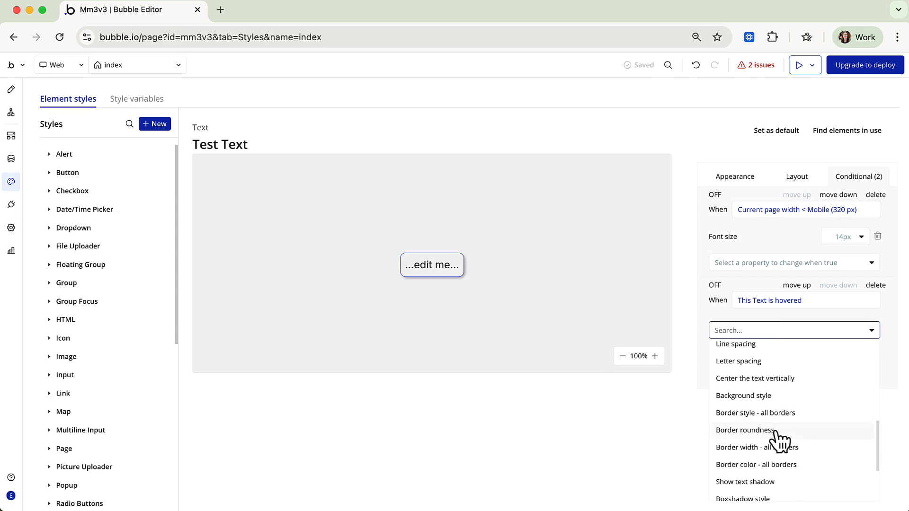
pyautogui.scroll(-1, 776, 438)
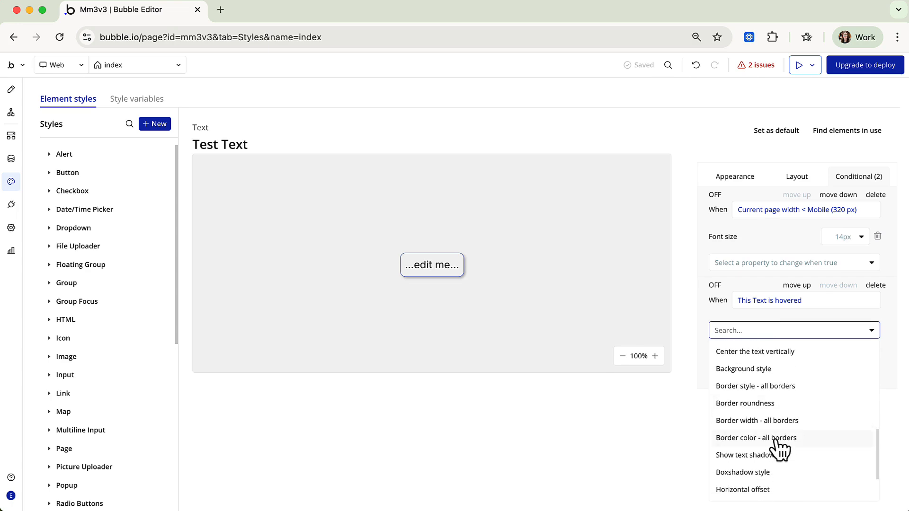
pyautogui.click(777, 438)
pyautogui.click(785, 328)
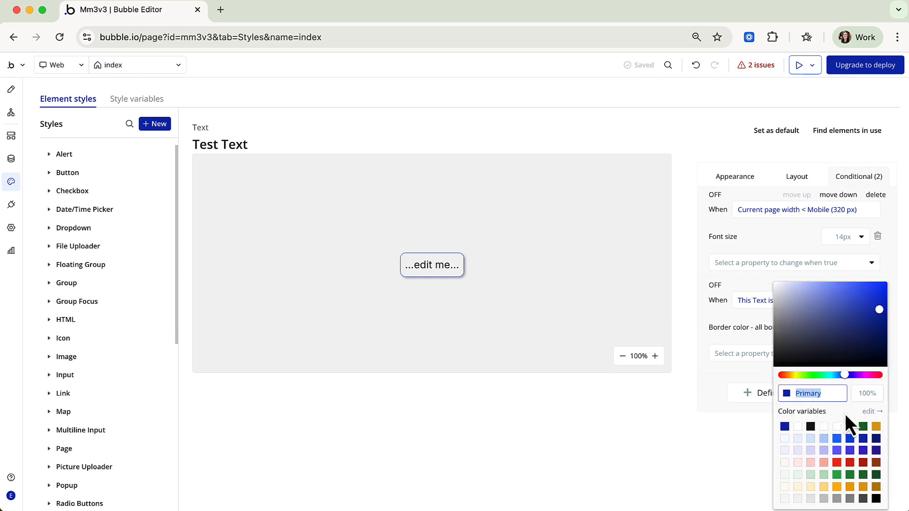
pyautogui.click(864, 427)
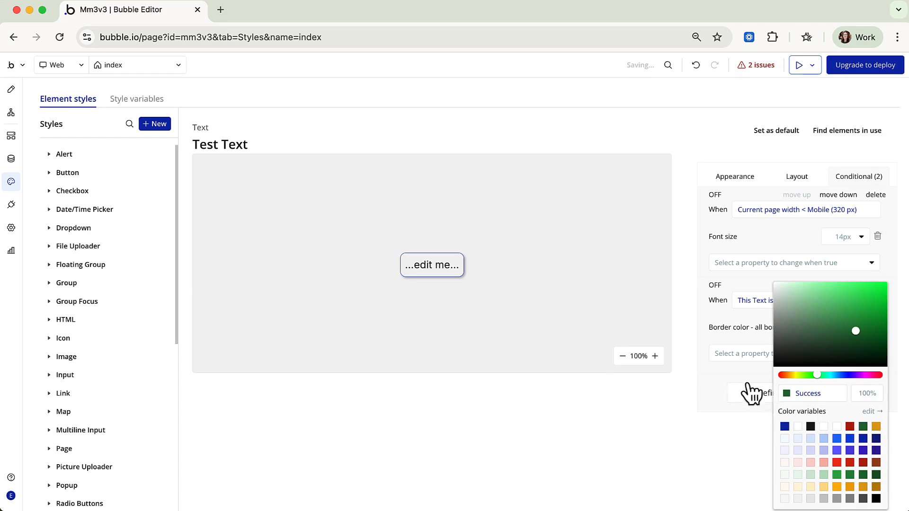
pyautogui.click(727, 379)
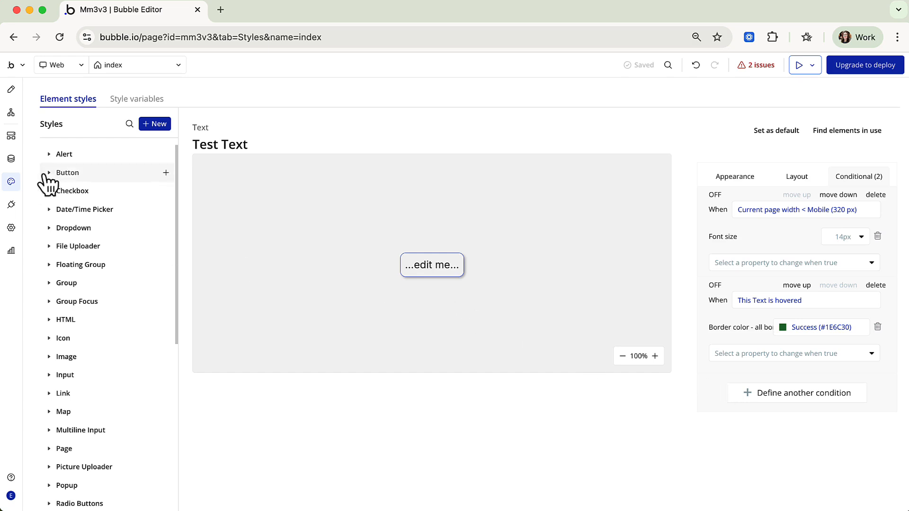
# - Return to the page design and apply the Test Text style to the "Learn more about the latest trends" text in the hero section
pyautogui.click(11, 89)
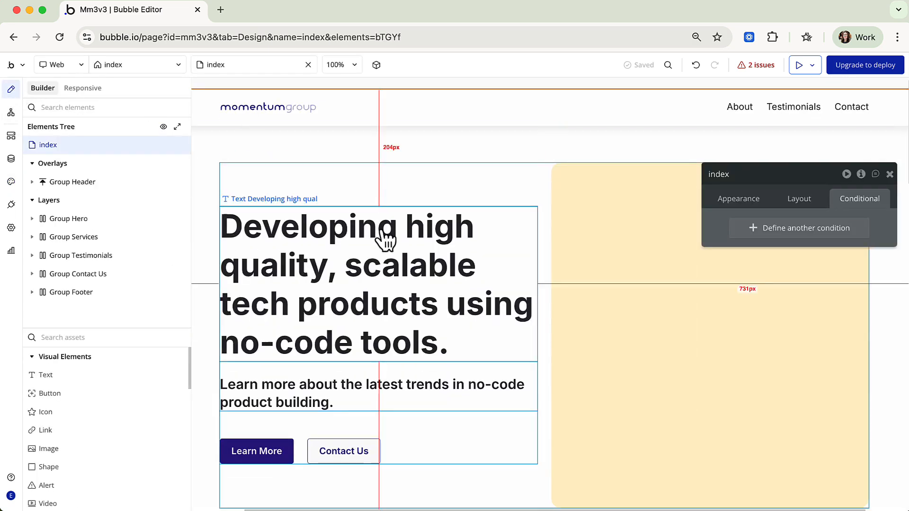
pyautogui.click(313, 398)
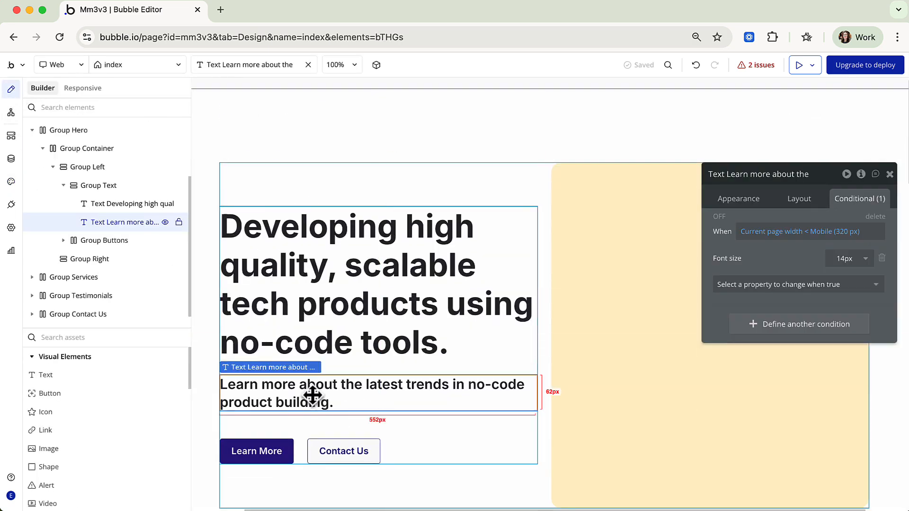
pyautogui.click(746, 199)
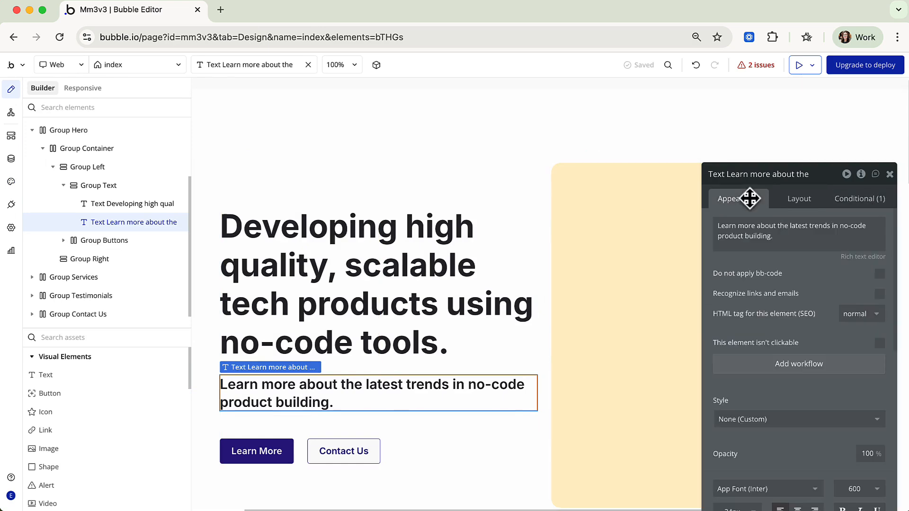
pyautogui.click(776, 420)
pyautogui.scroll(-8, 774, 469)
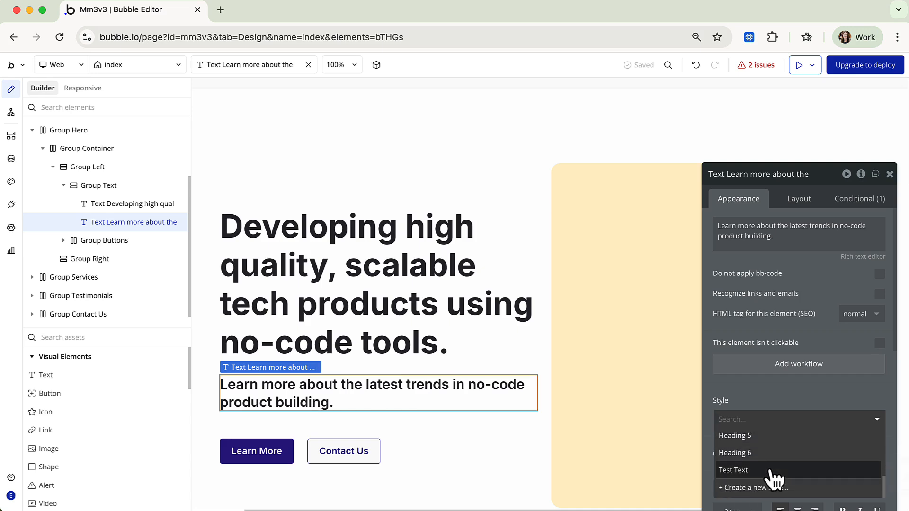
pyautogui.click(771, 470)
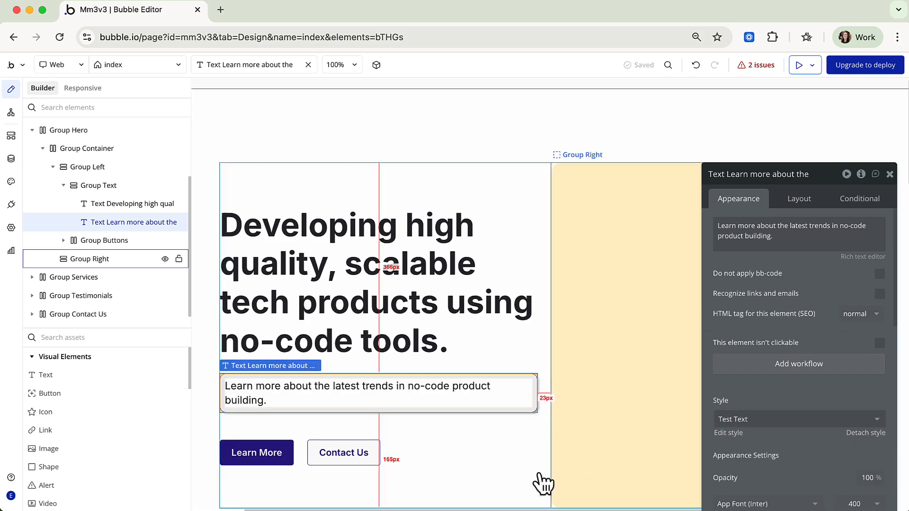
# - Detach the Test Text style from the "Learn more about the latest trends" text, move its property editor aside, and undo the detachment
pyautogui.click(497, 463)
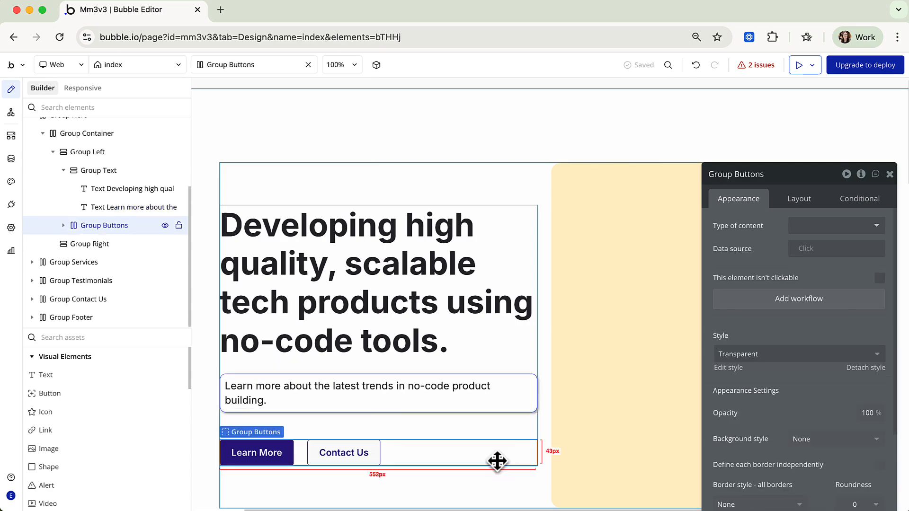
pyautogui.click(510, 405)
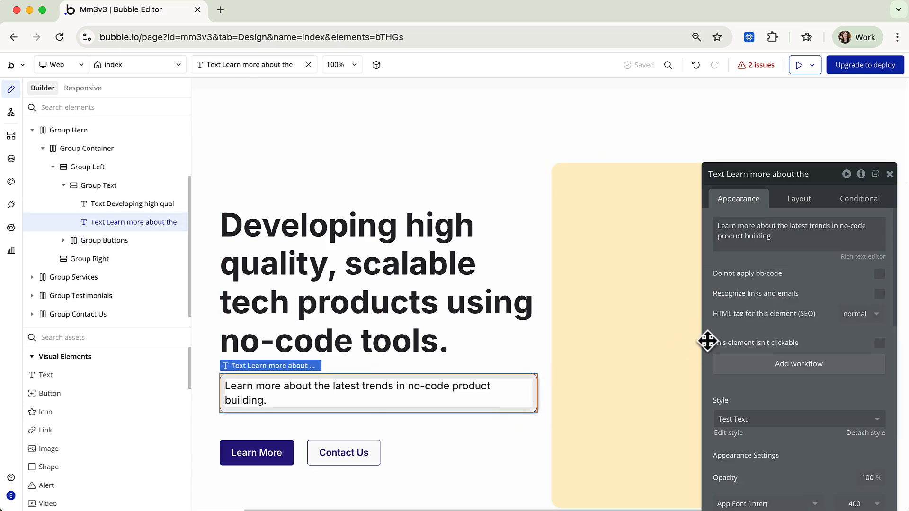
pyautogui.click(866, 432)
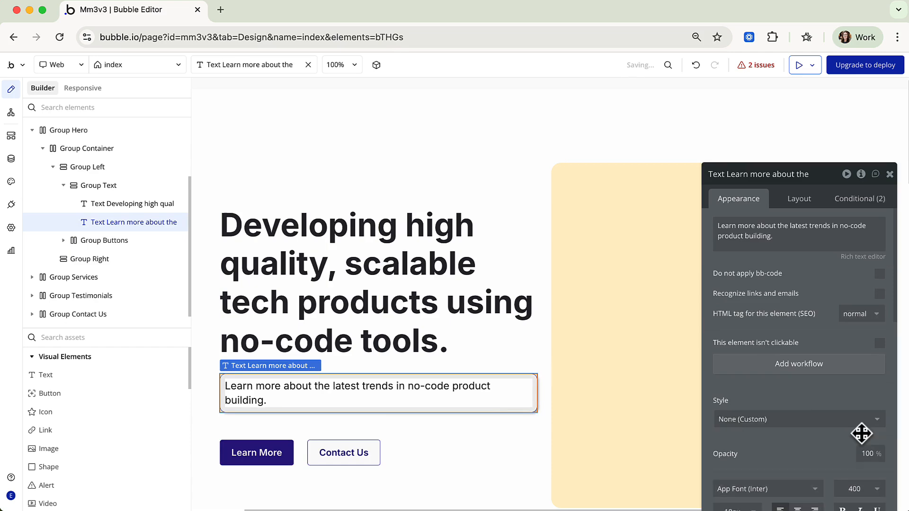
pyautogui.moveTo(833, 170); pyautogui.dragTo(737, 92)
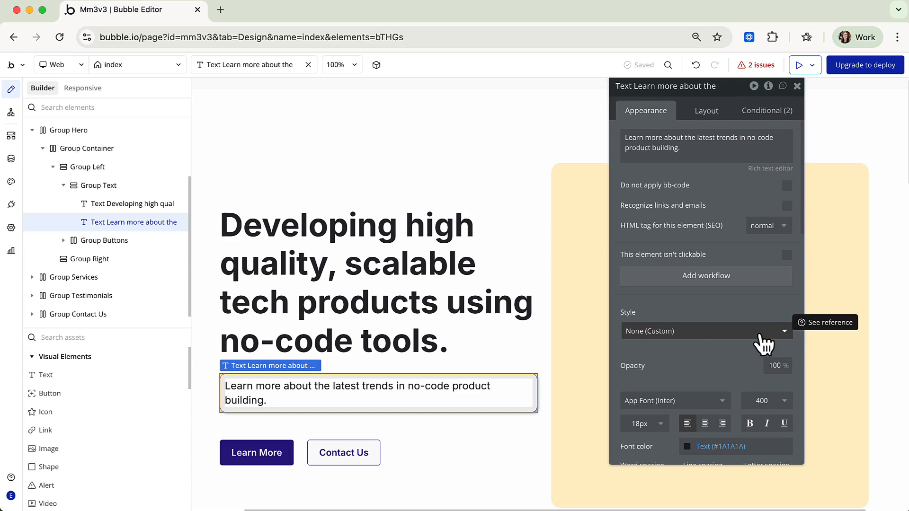
pyautogui.click(696, 65)
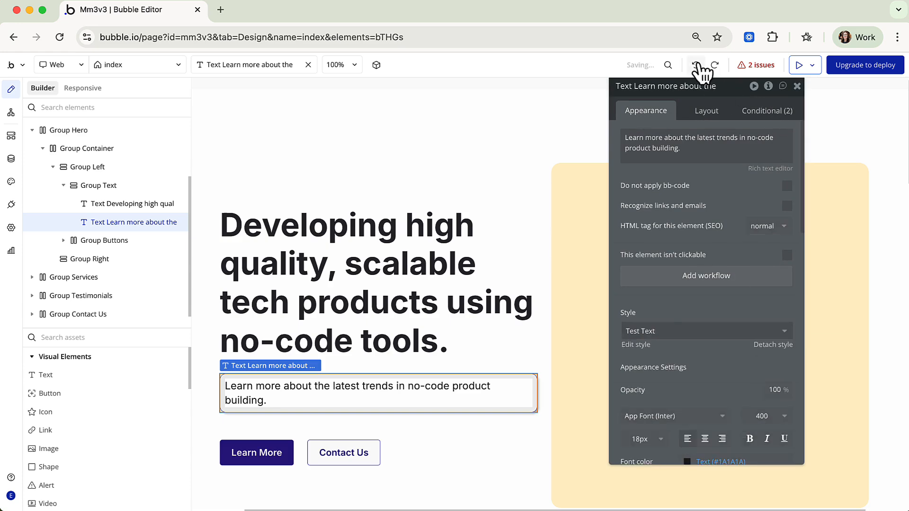
# - Override the font color of the hero's "Learn more about the latest trends" text with the Primary color variable
pyautogui.scroll(-1, 674, 406)
pyautogui.scroll(-5, 674, 406)
pyautogui.click(688, 328)
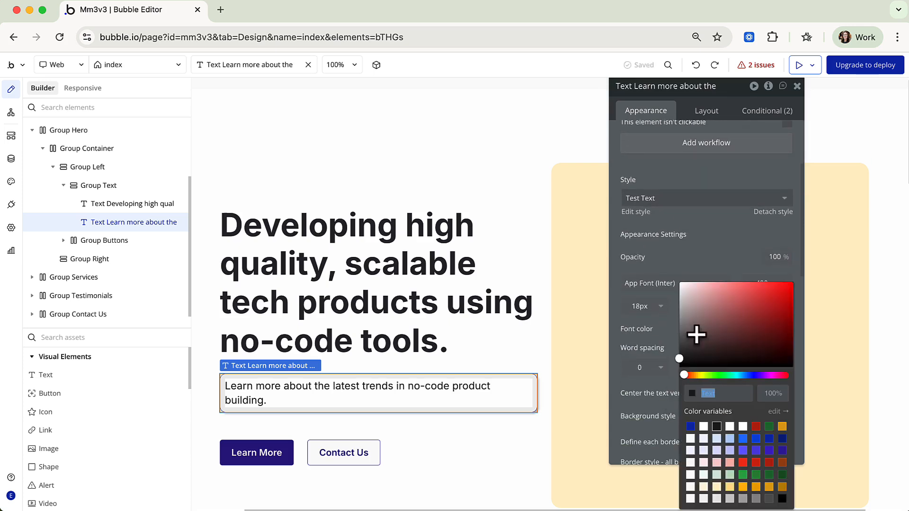
pyautogui.click(691, 427)
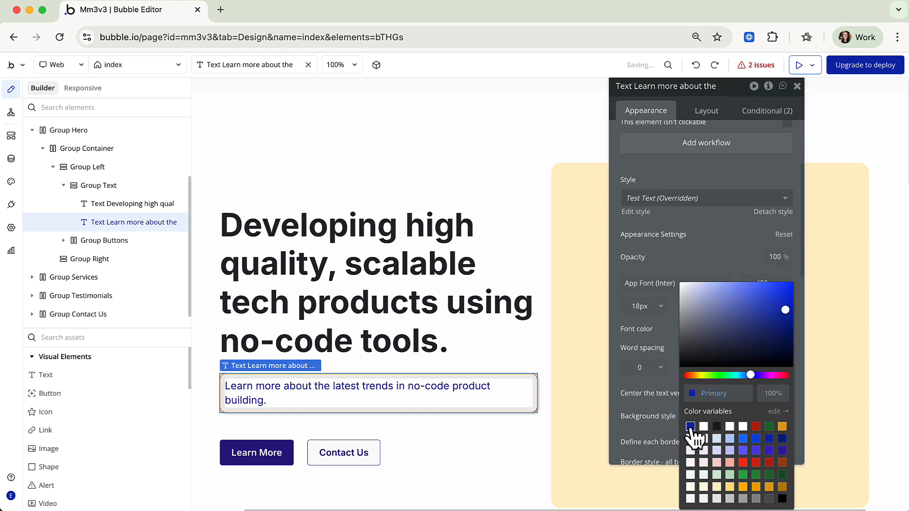
# - Override the alignment of the hero's "Learn more about the latest trends" text by centering it horizontally
pyautogui.click(661, 347)
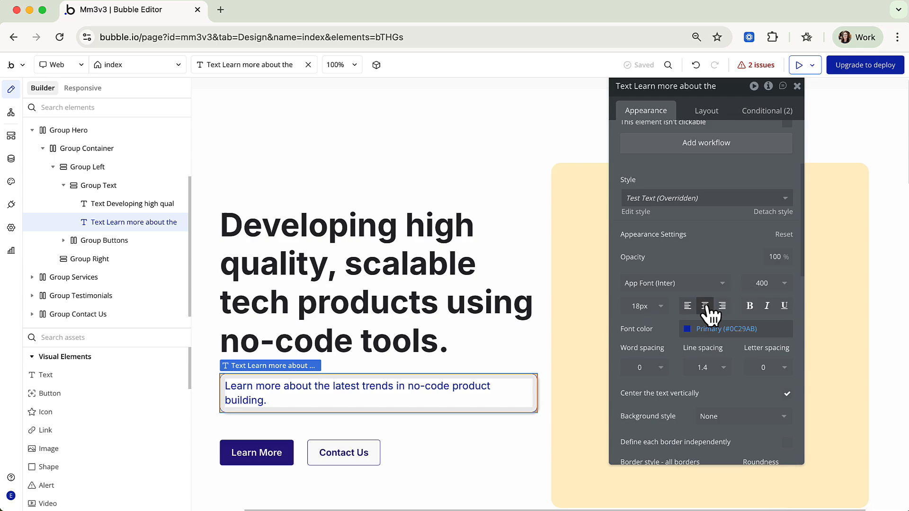
pyautogui.click(705, 306)
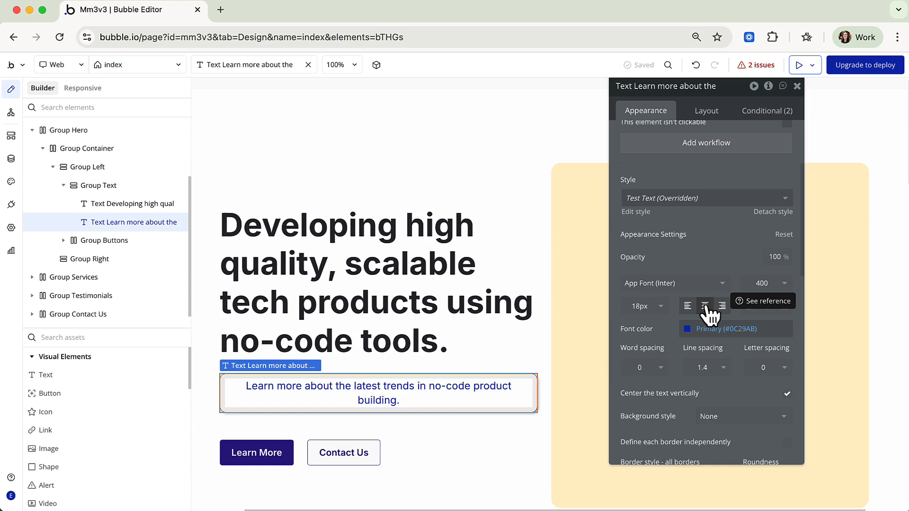
# - Undo the text centering, the font color override and the application of the Test Text style
pyautogui.click(696, 65)
pyautogui.click(696, 65)
pyautogui.click(696, 65)
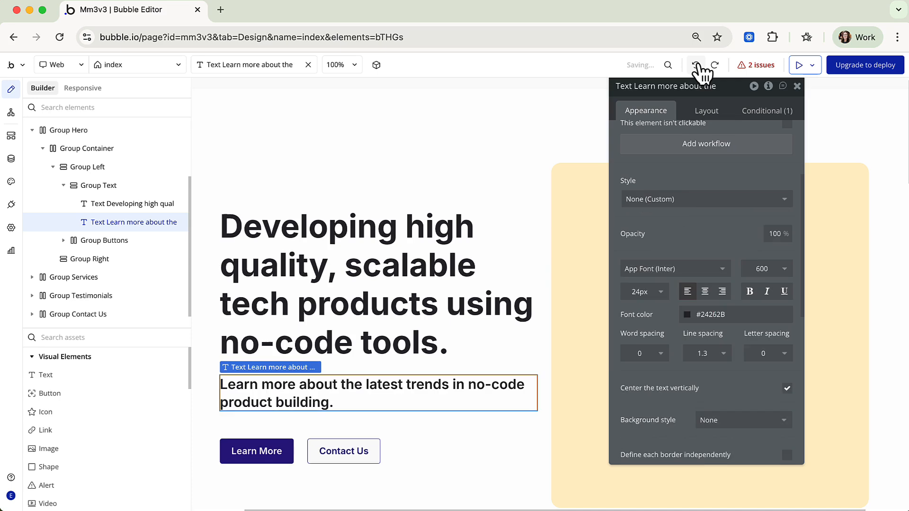
# - Delete the Test Text style from the app's element styles and accept the confirmation
pyautogui.click(12, 182)
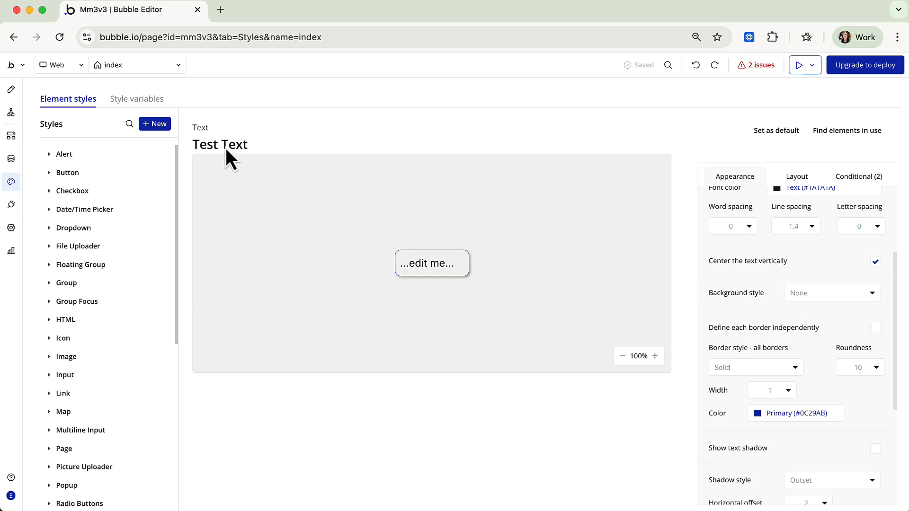
pyautogui.scroll(-7, 118, 329)
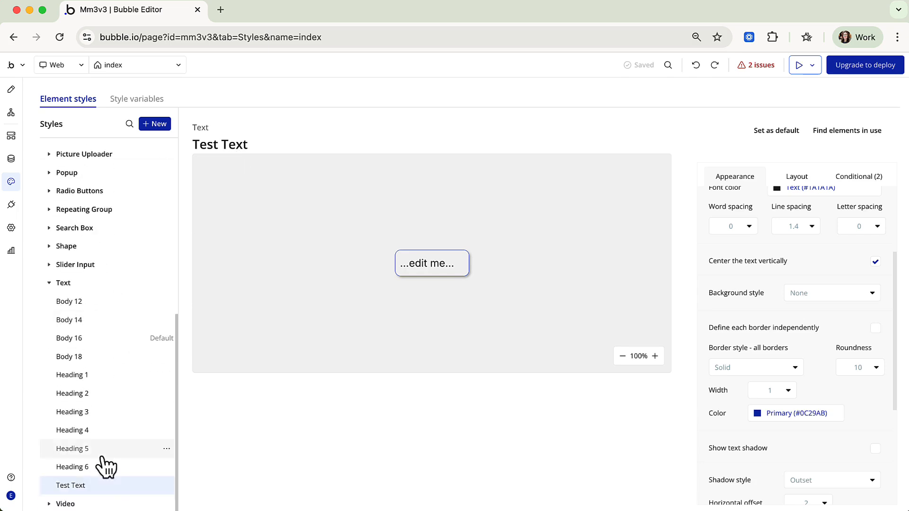
pyautogui.click(168, 487)
pyautogui.click(182, 499)
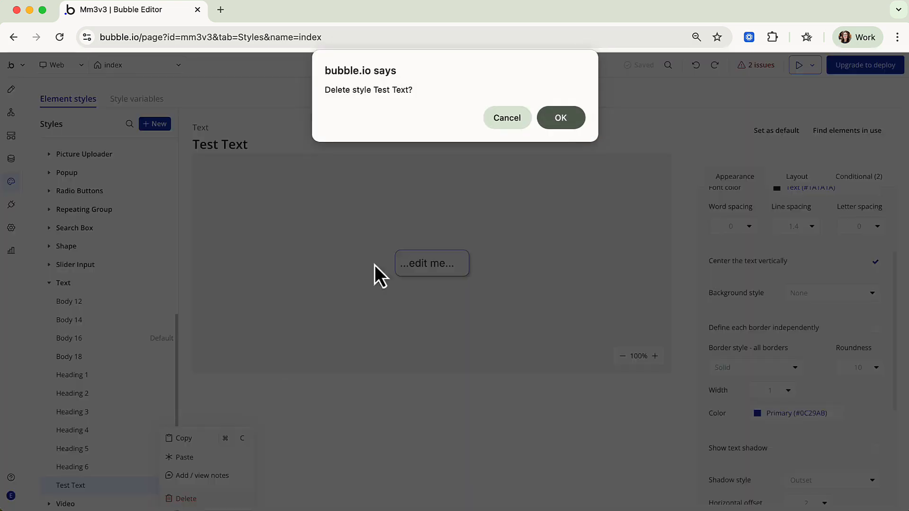
pyautogui.click(560, 124)
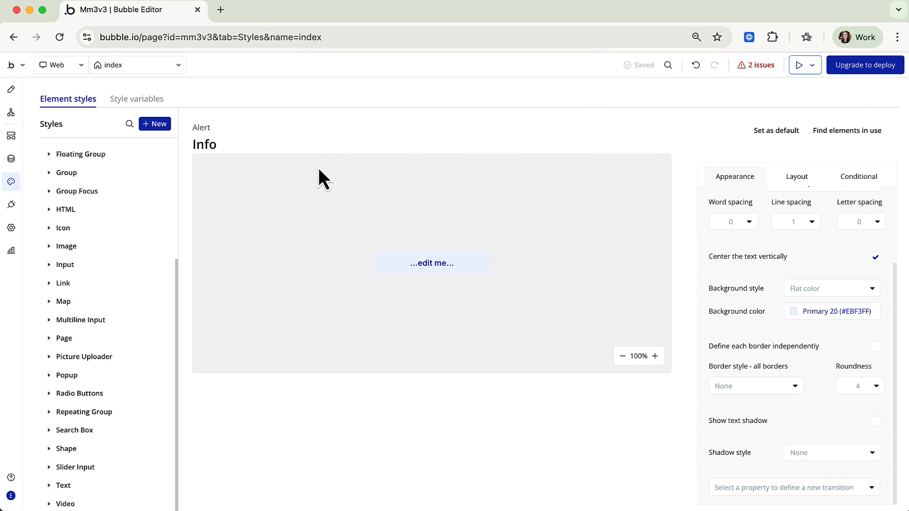
# - Review the available Text styles and the Group element's Filled style, including its appearance and padding settings
pyautogui.click(71, 488)
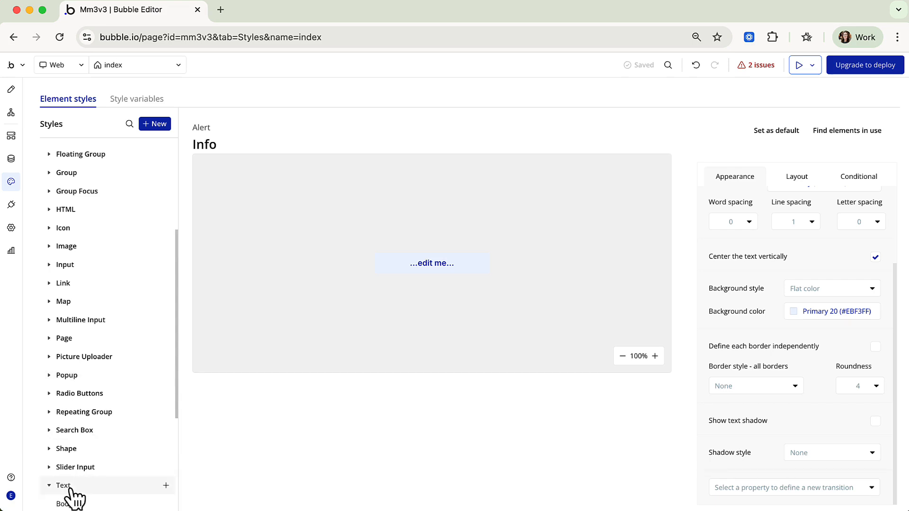
pyautogui.scroll(-4, 111, 446)
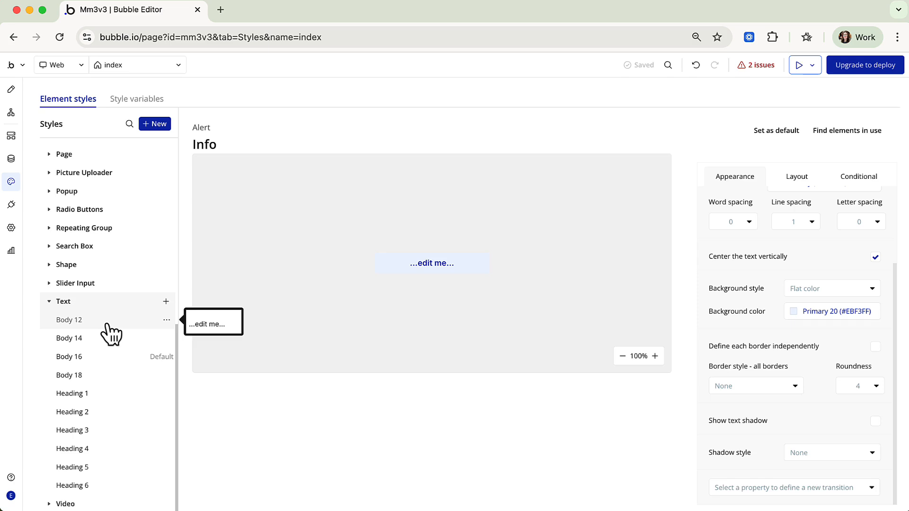
pyautogui.scroll(5, 112, 334)
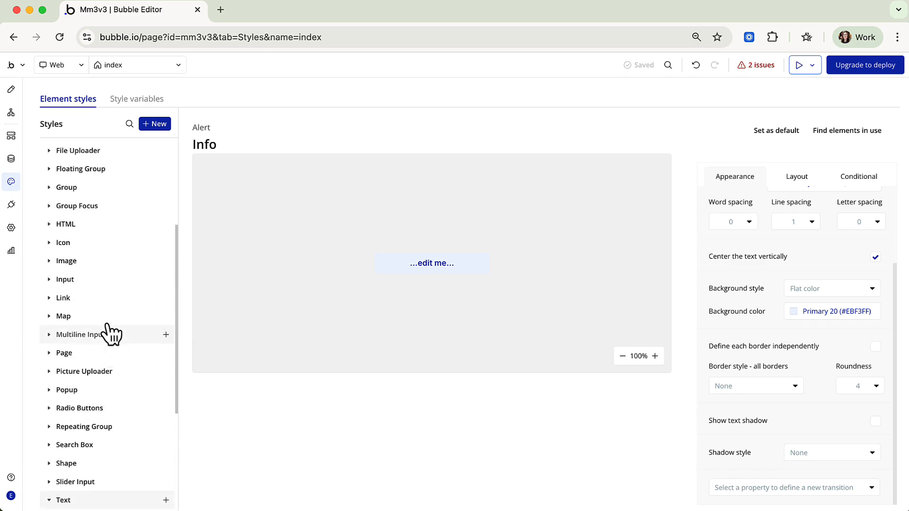
pyautogui.scroll(1, 111, 333)
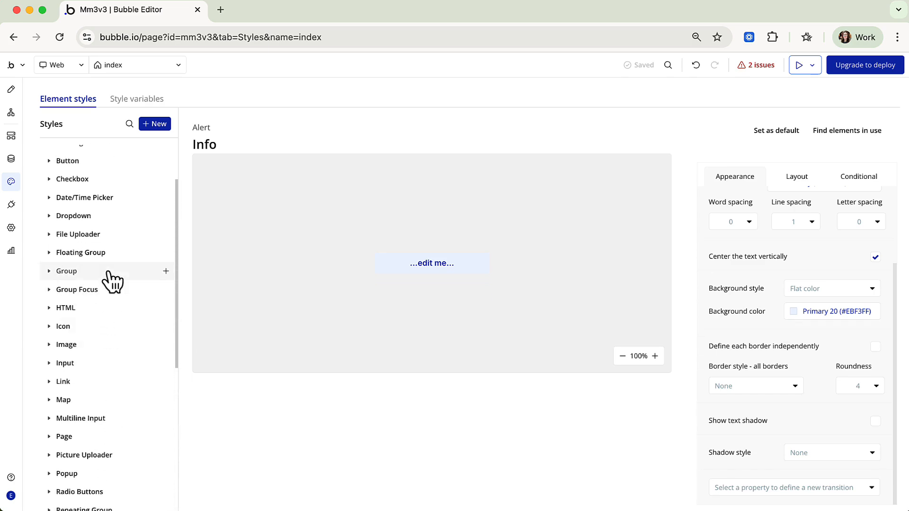
pyautogui.click(112, 279)
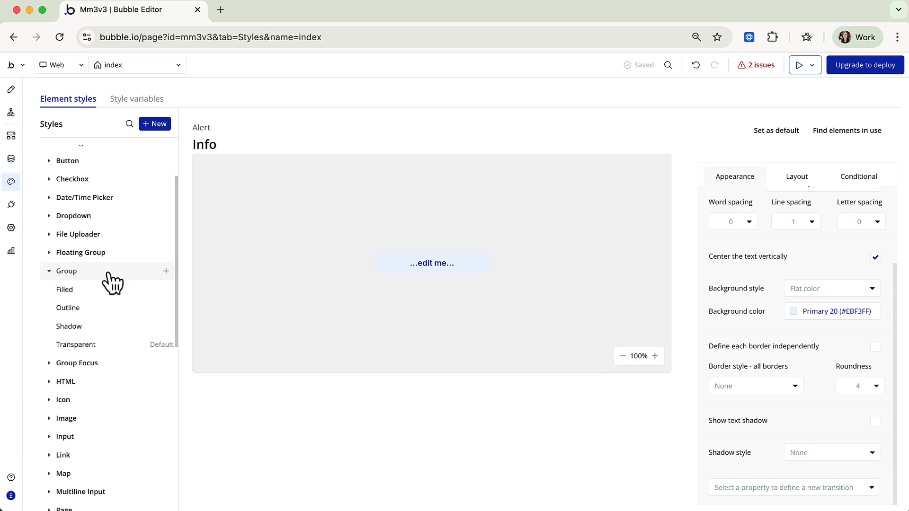
pyautogui.click(102, 289)
pyautogui.scroll(-1, 102, 294)
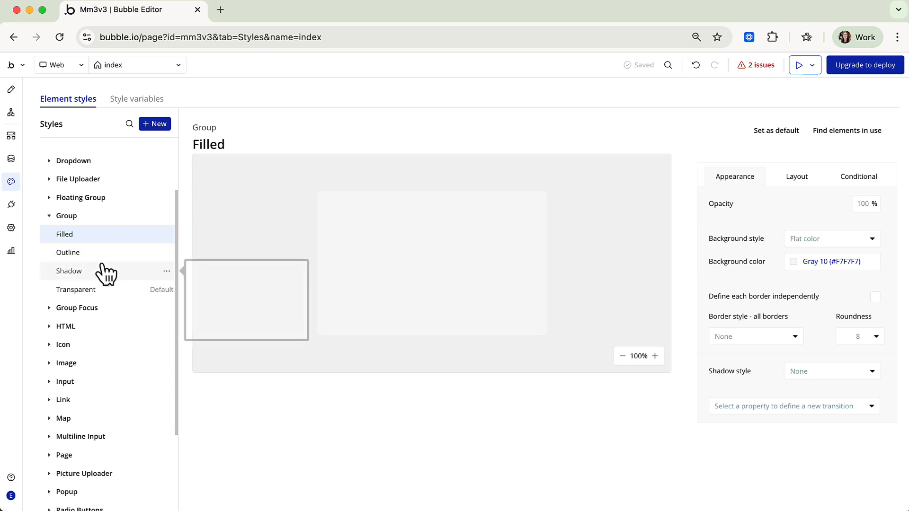
pyautogui.moveTo(107, 260)
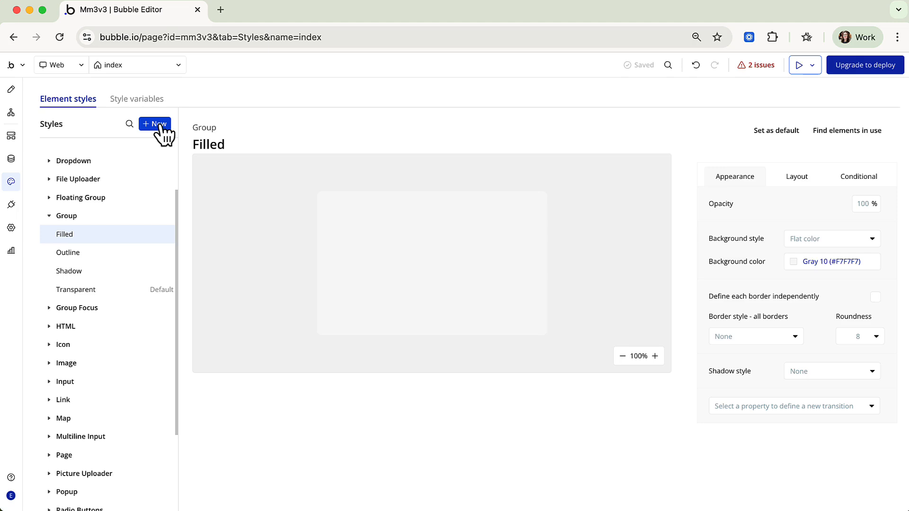
pyautogui.click(798, 179)
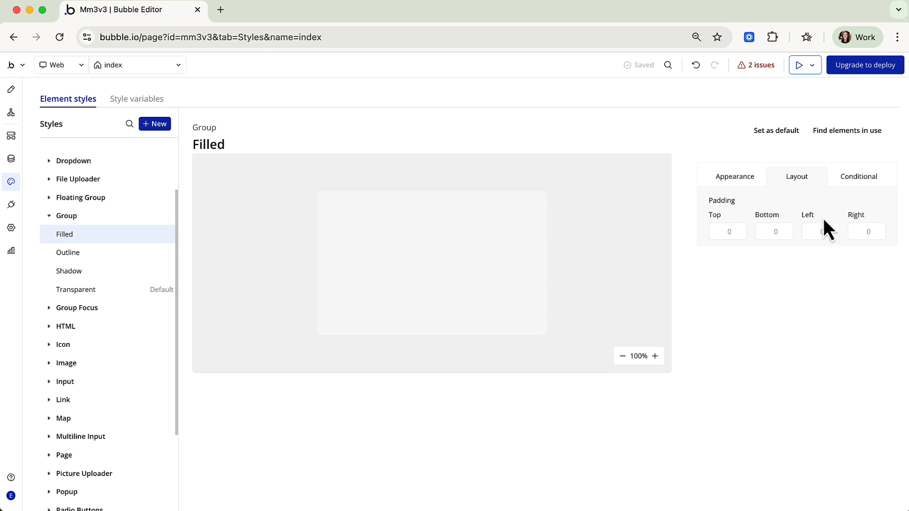
# - Add a condition to the Filled group style for current page width < Desktop (1200 px) and open its list of changeable properties
pyautogui.click(862, 182)
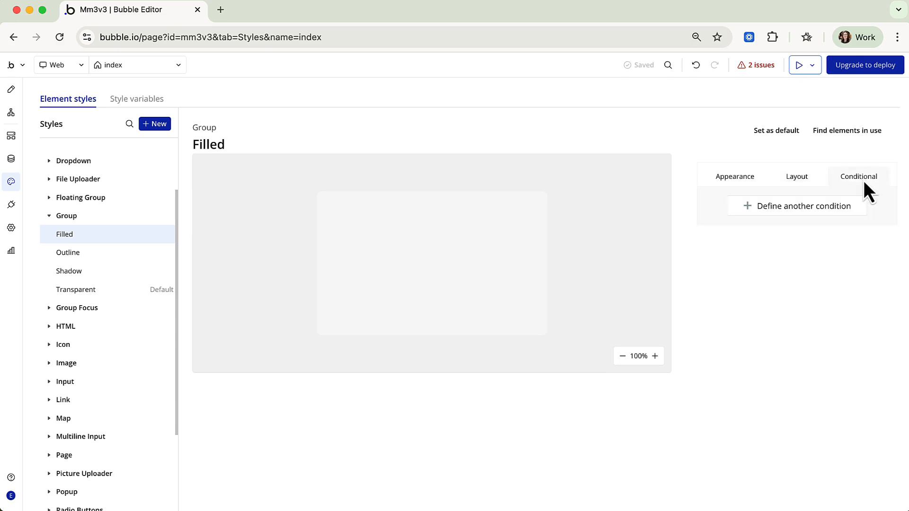
pyautogui.click(785, 210)
pyautogui.click(753, 211)
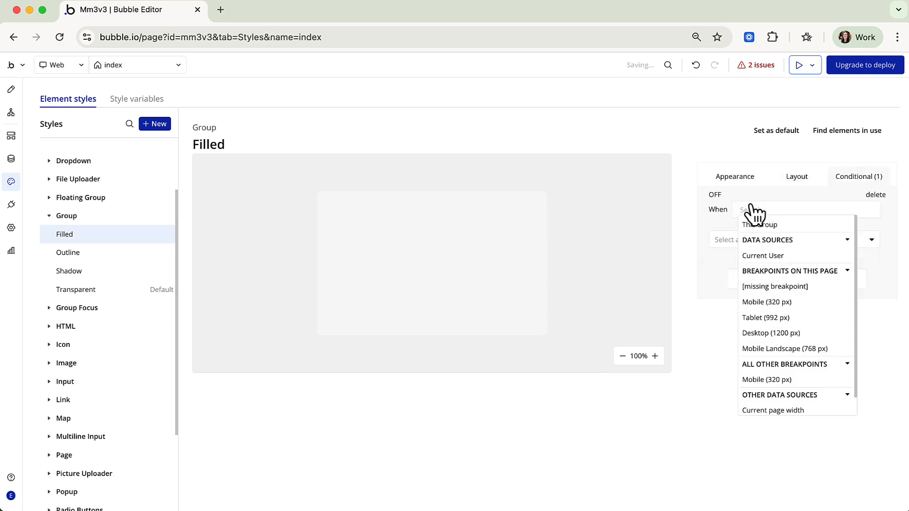
pyautogui.click(785, 410)
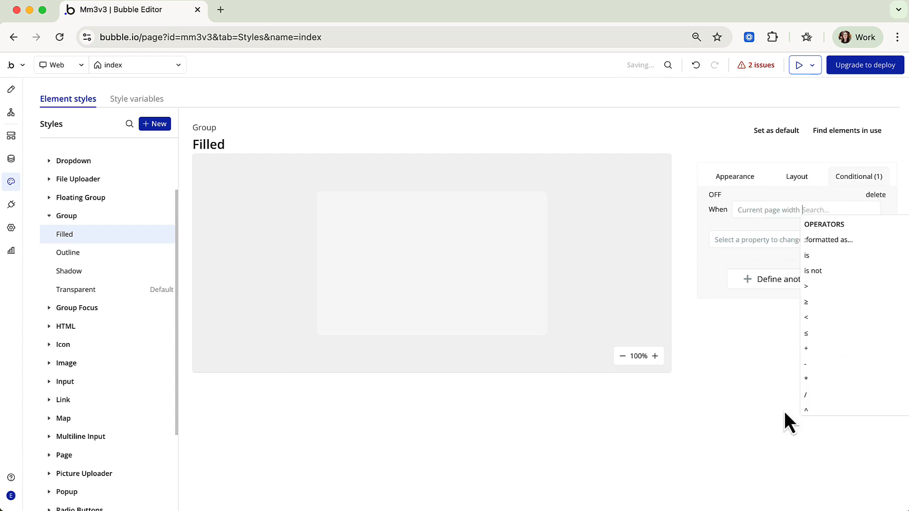
pyautogui.click(827, 317)
pyautogui.click(851, 331)
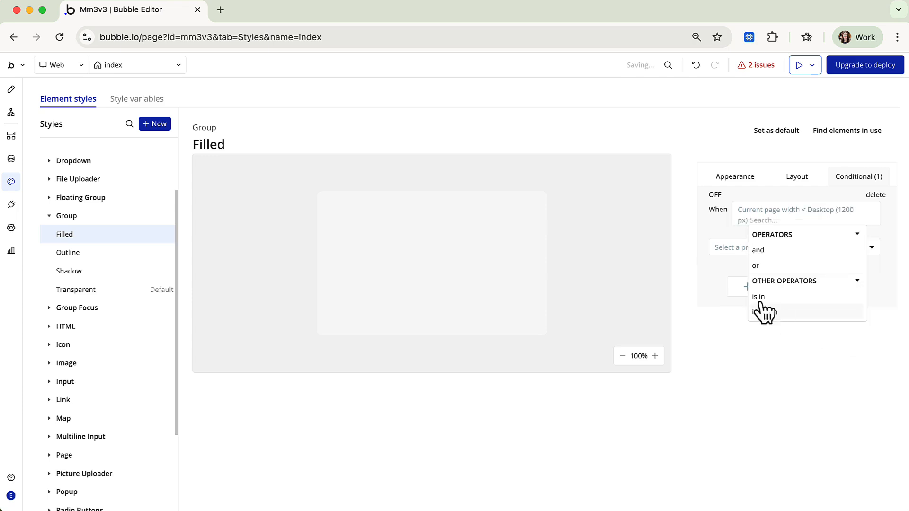
pyautogui.click(719, 240)
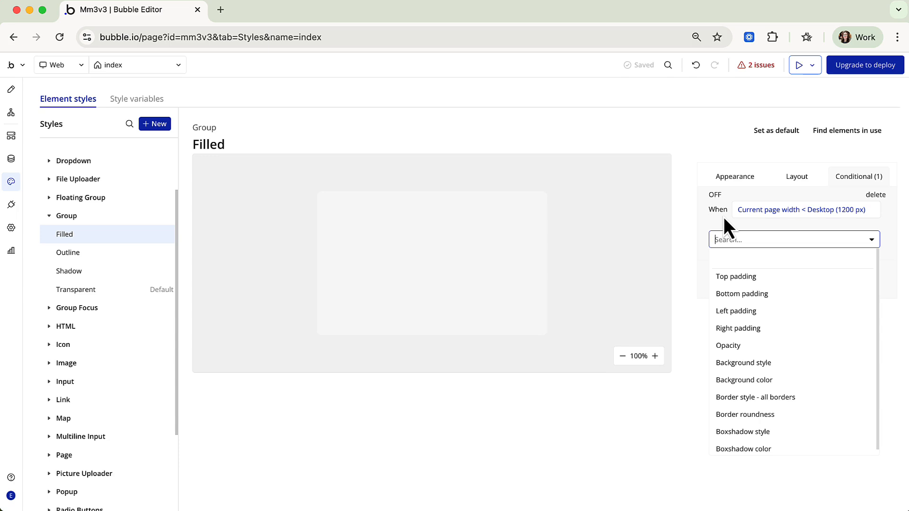
# - Undo the page-width condition added to the Filled group style
pyautogui.click(698, 65)
pyautogui.click(698, 66)
pyautogui.click(698, 66)
pyautogui.click(698, 66)
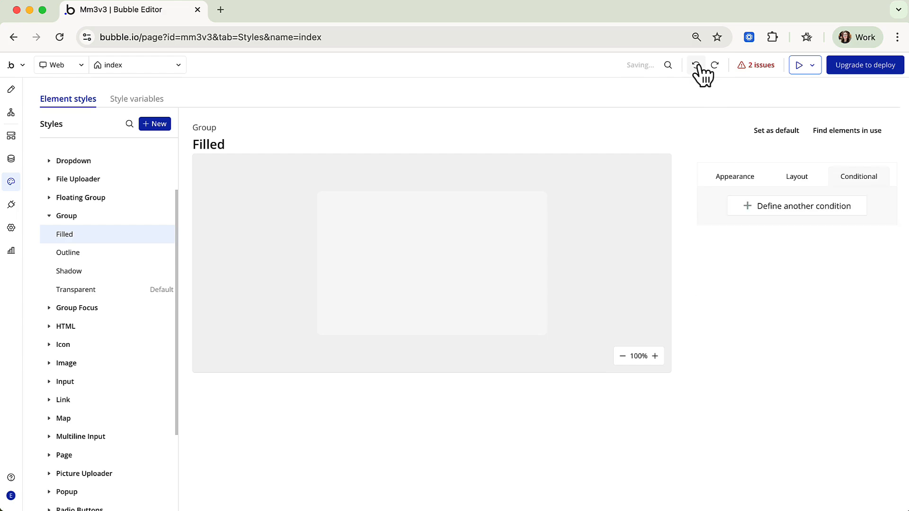
# - Review the Filled group style's padding settings and browse the list of element style categories
pyautogui.click(800, 179)
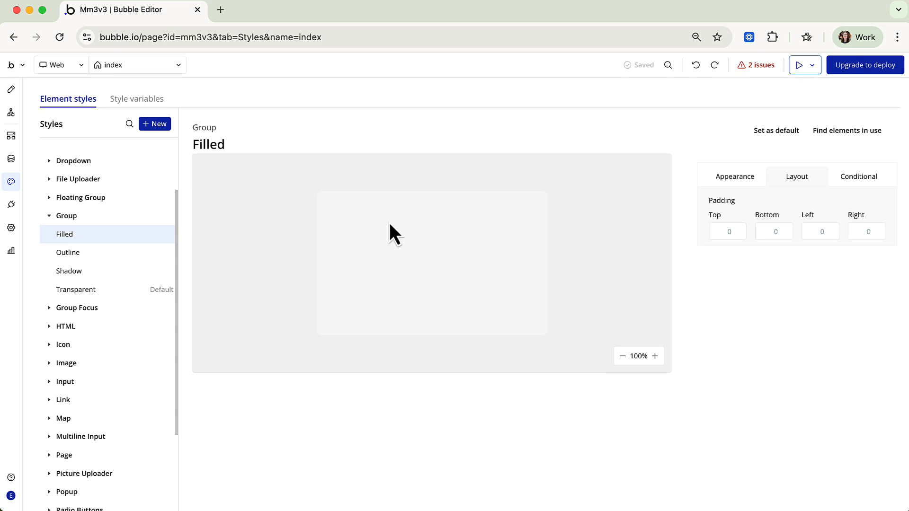
pyautogui.moveTo(101, 242)
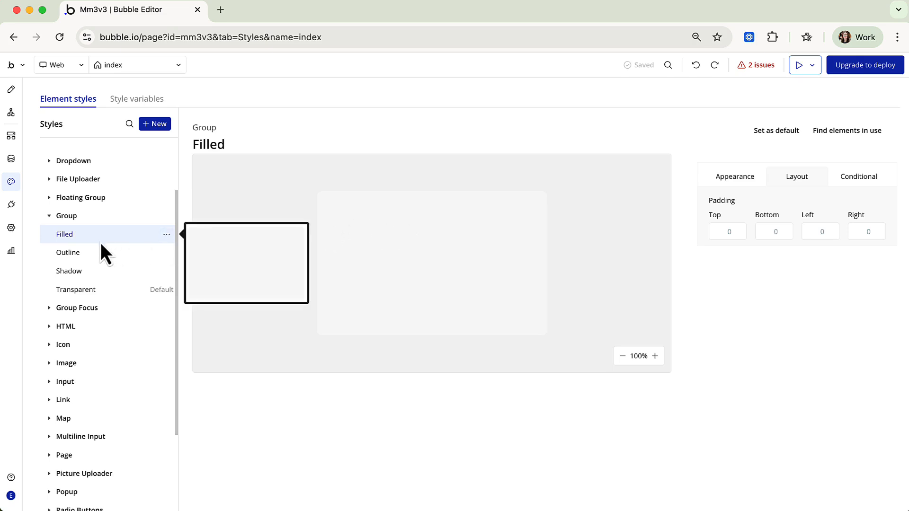
pyautogui.scroll(-3, 100, 246)
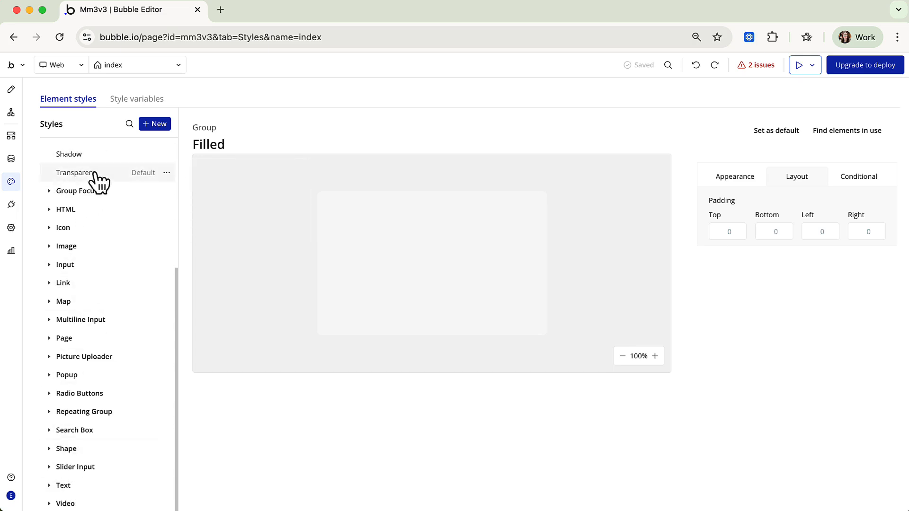
pyautogui.scroll(5, 97, 180)
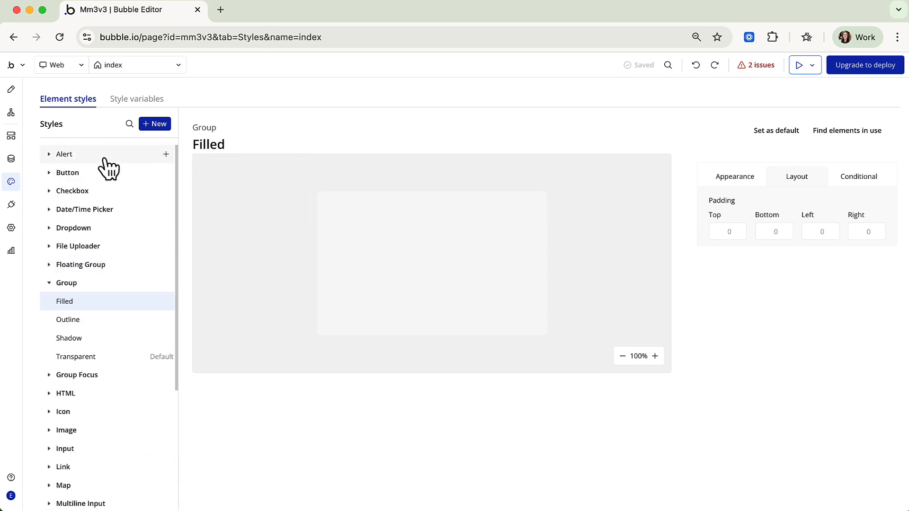